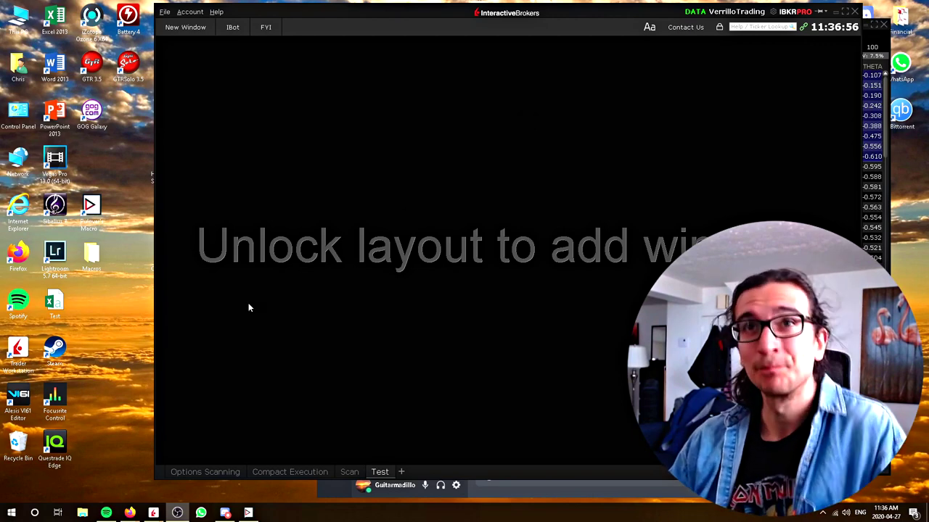
Step: Unlock the Test layout and add a Mosaic Market Scanner window to it
click(184, 29)
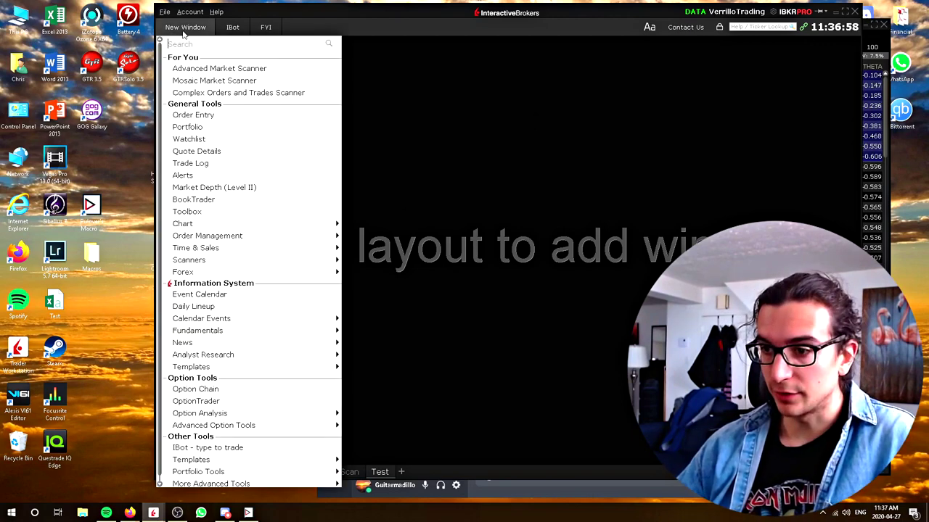
click(447, 270)
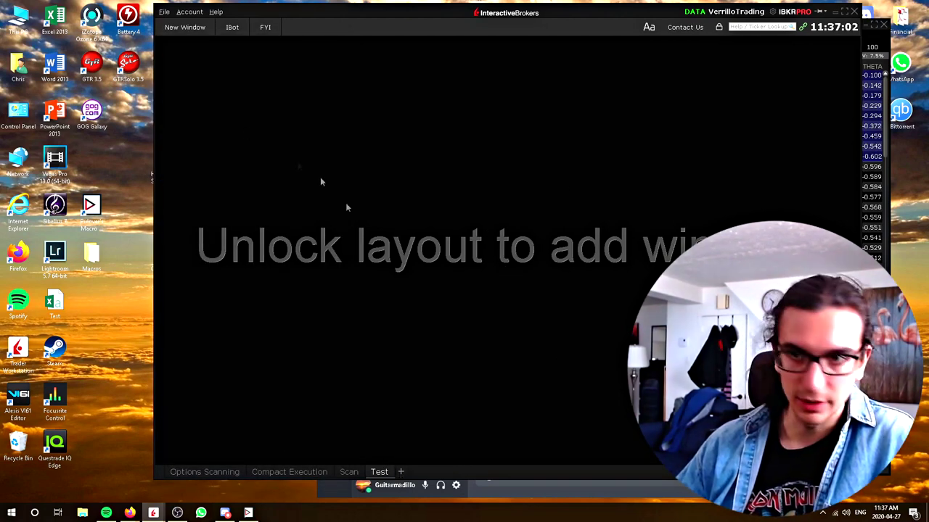
click(184, 28)
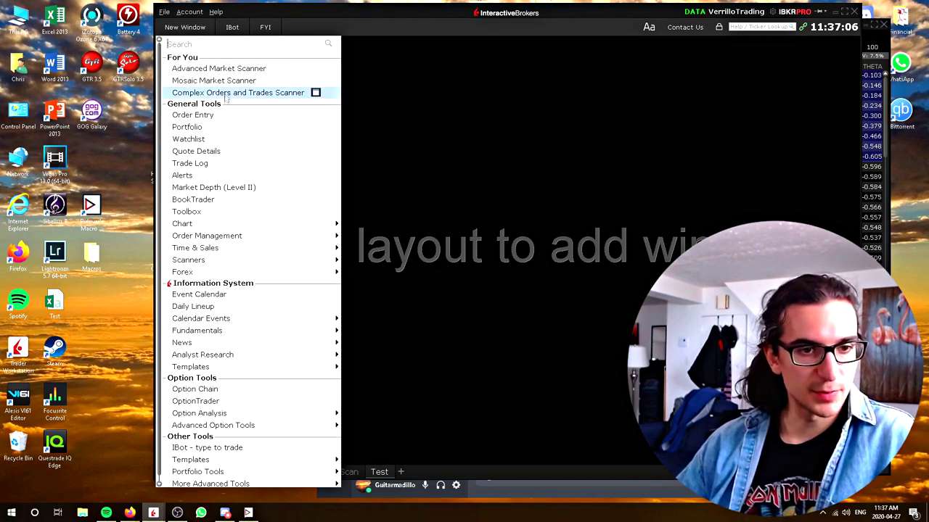
mouse_move(264, 265)
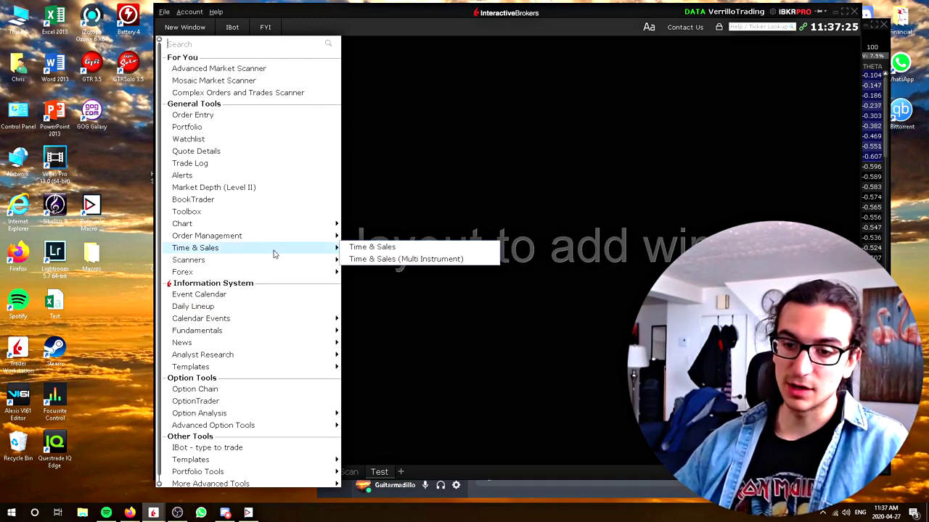
mouse_move(255, 484)
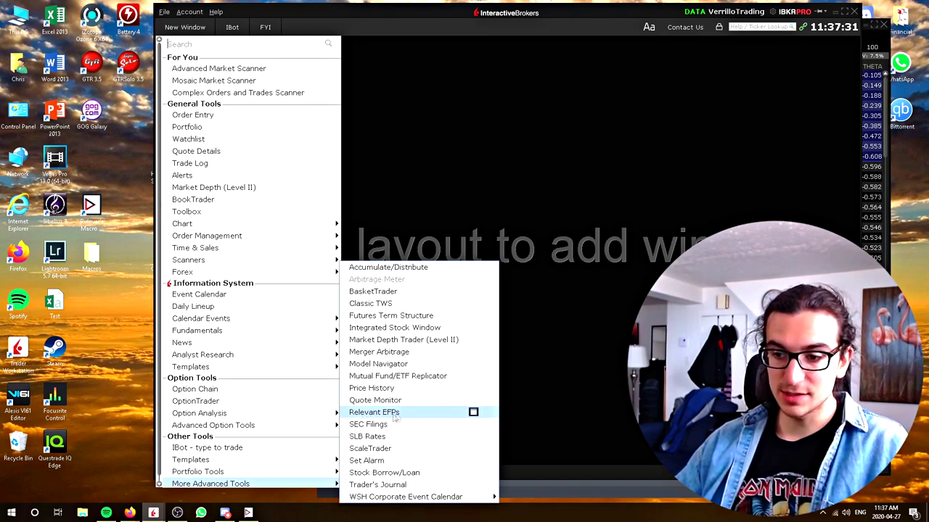
click(381, 414)
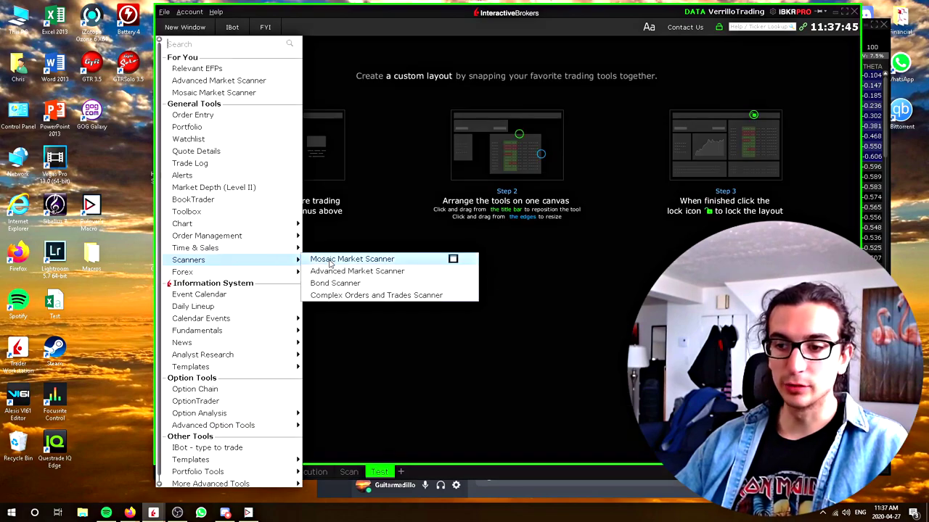
click(330, 261)
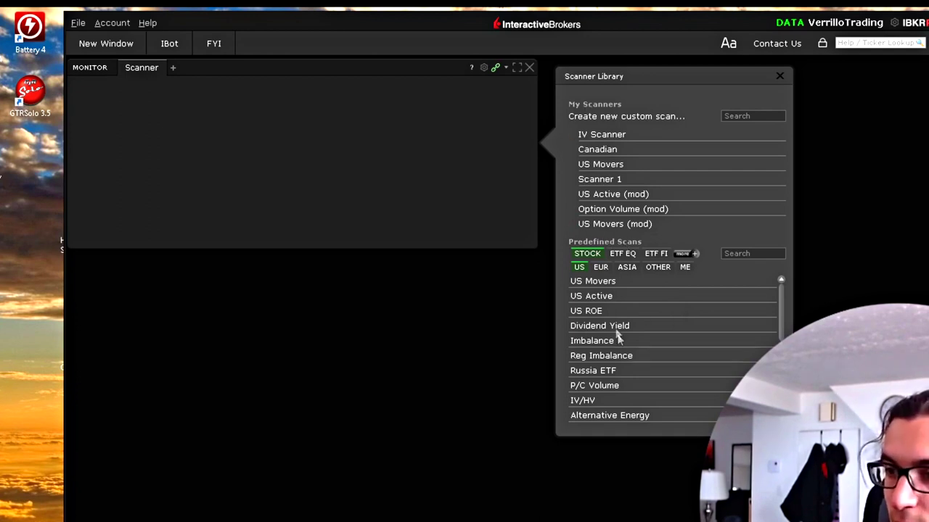
Step: Load the predefined US Active stock scan into the scanner window and finish the setup
scroll(599, 289, down, 3)
scroll(599, 289, up, 3)
click(596, 297)
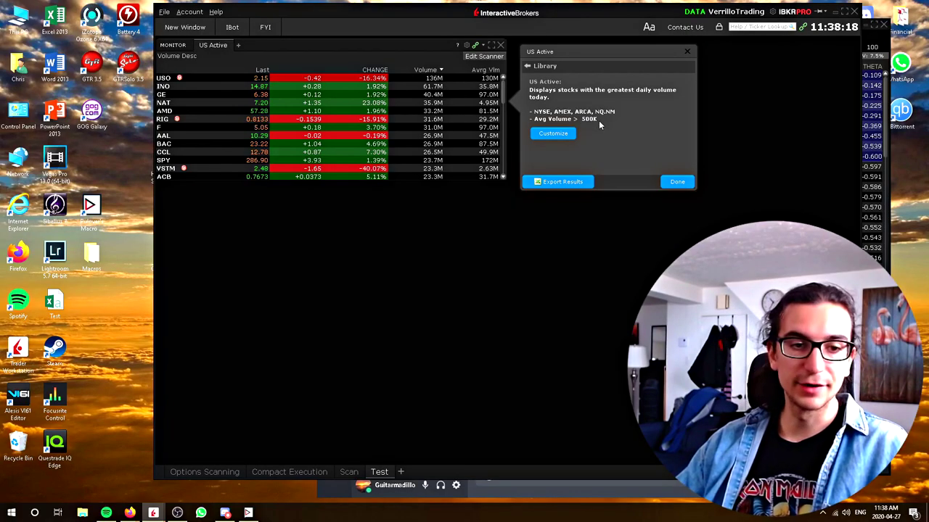
click(675, 181)
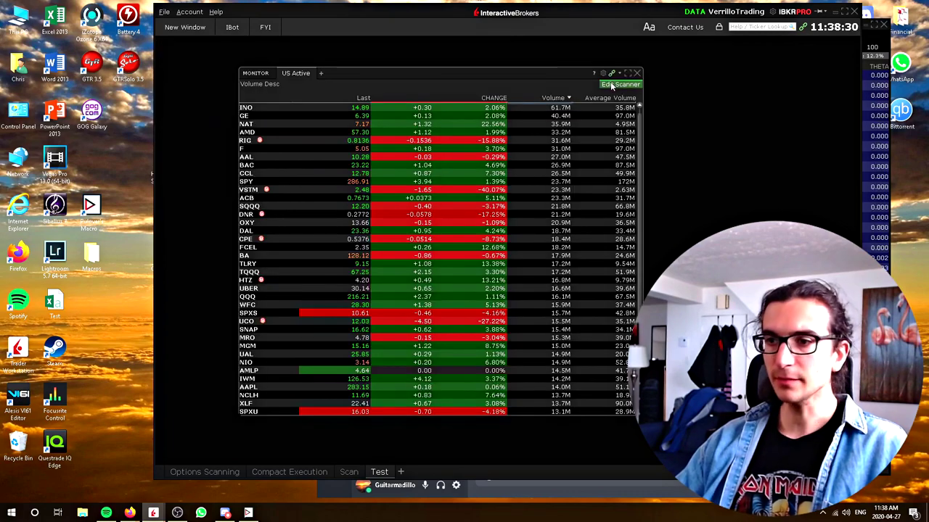
Step: Reopen the scanner's settings, create a customized copy of the US Active scan and return to the scanner library
click(612, 86)
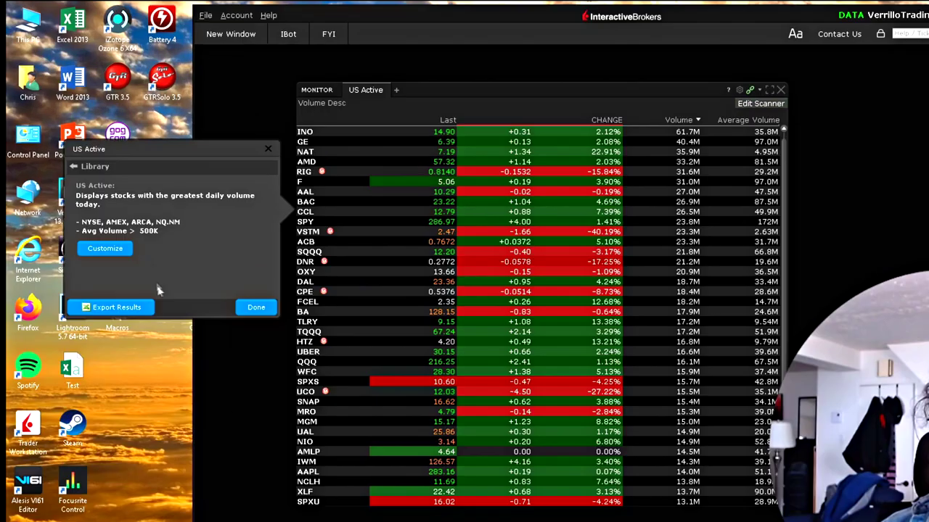
click(96, 208)
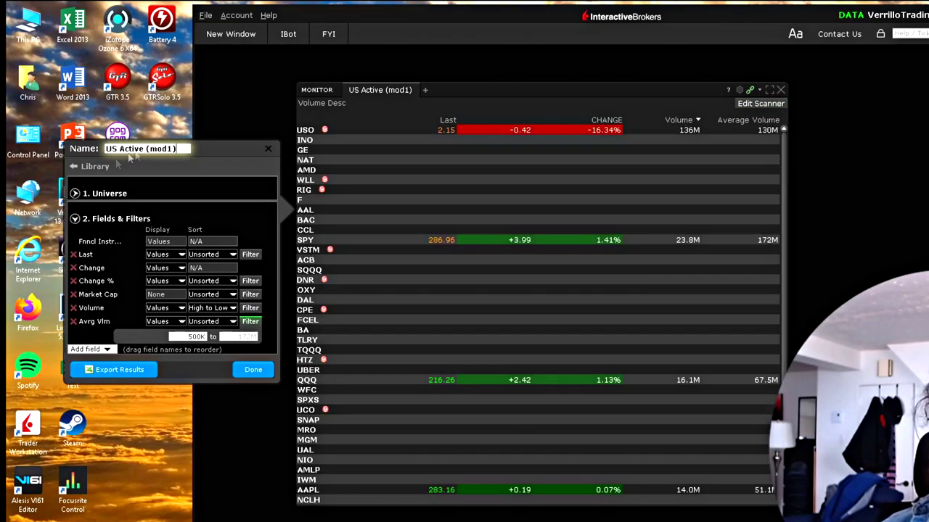
click(78, 169)
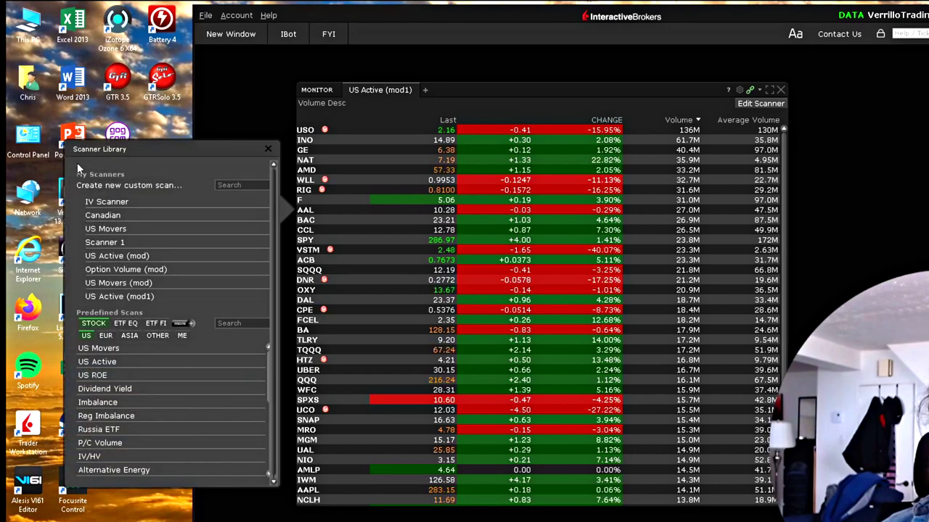
Step: Load the saved Option Volume (mod) scanner and review its Universe and Fields & Filters settings
click(119, 269)
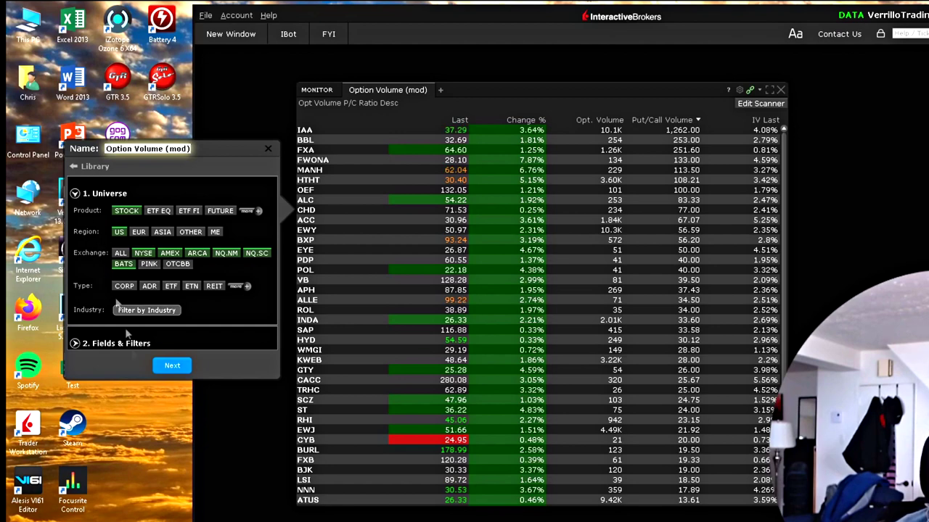
click(160, 366)
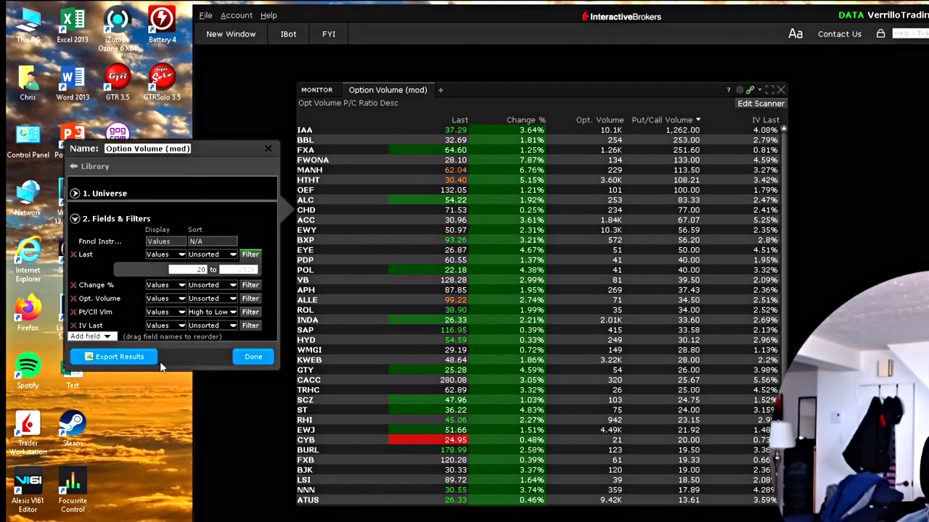
click(76, 194)
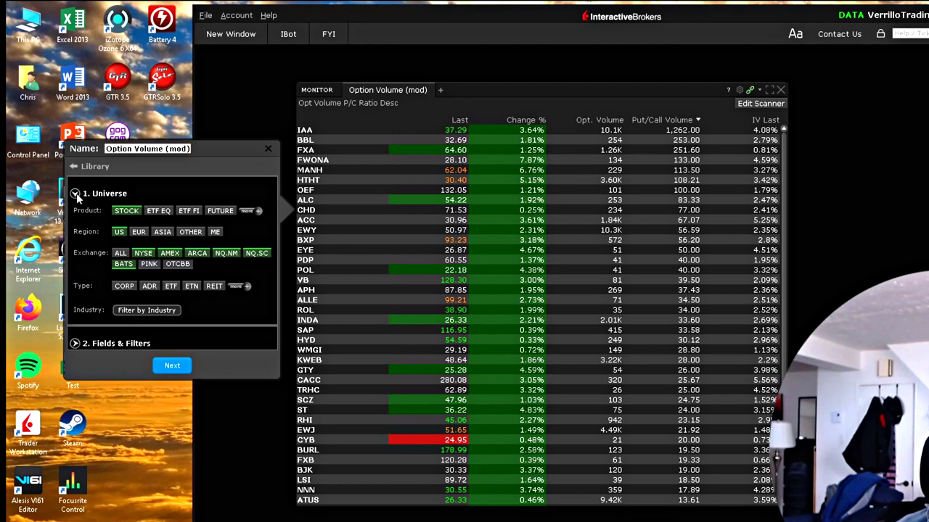
click(78, 344)
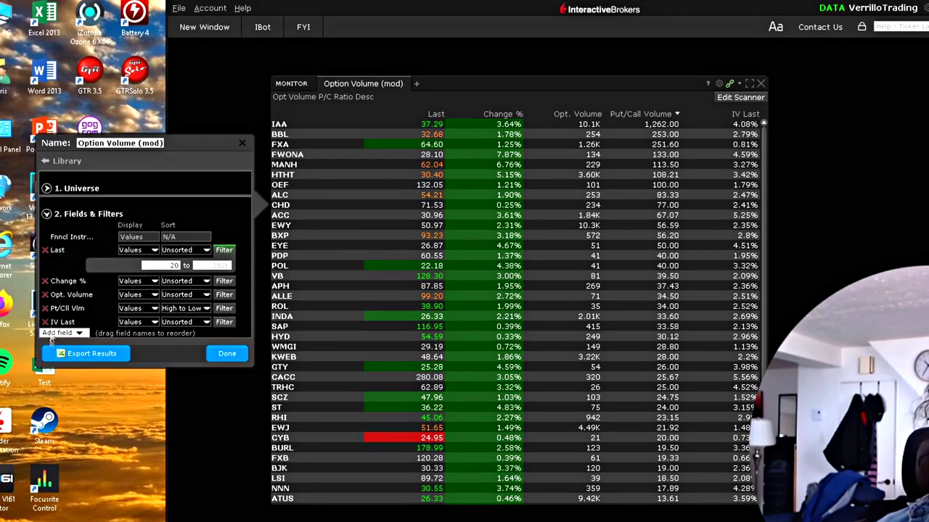
click(51, 188)
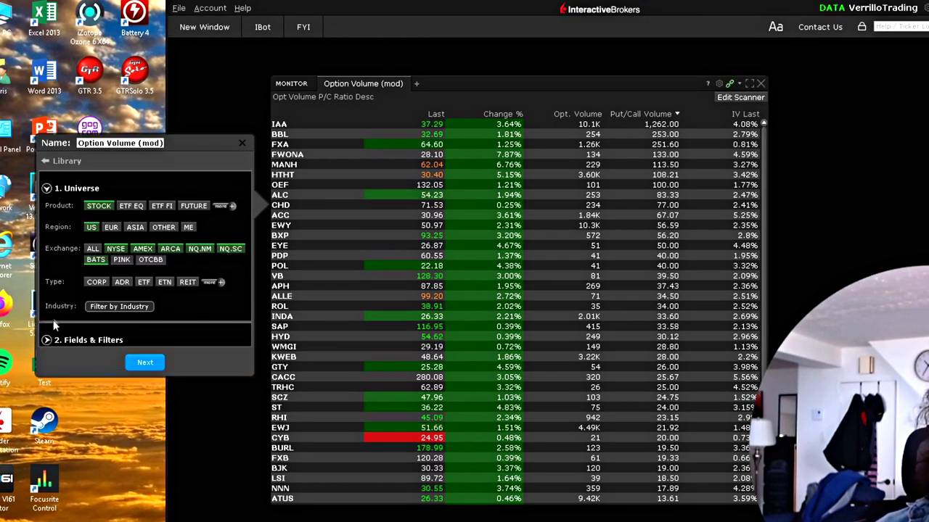
click(48, 341)
click(52, 193)
click(54, 341)
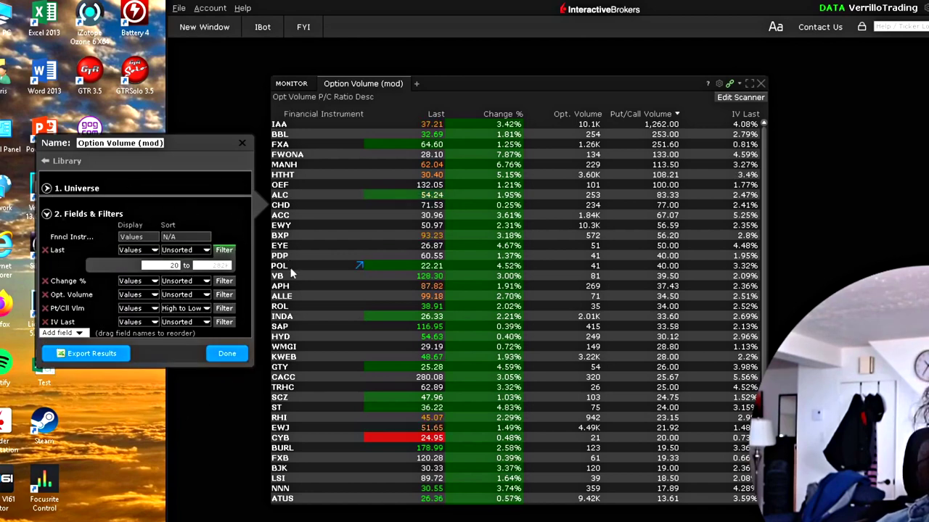
Step: Remove the minimum price filter from the scanner's Last field
click(226, 252)
click(225, 251)
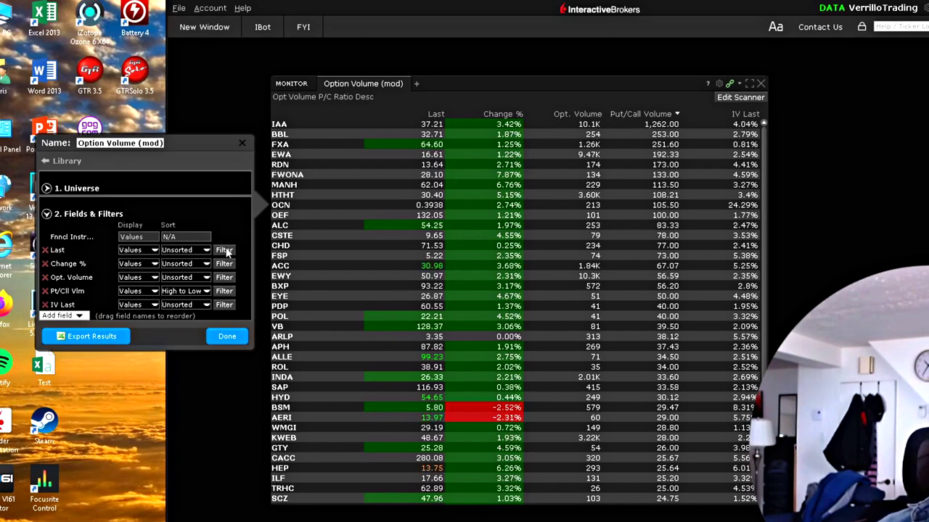
click(225, 251)
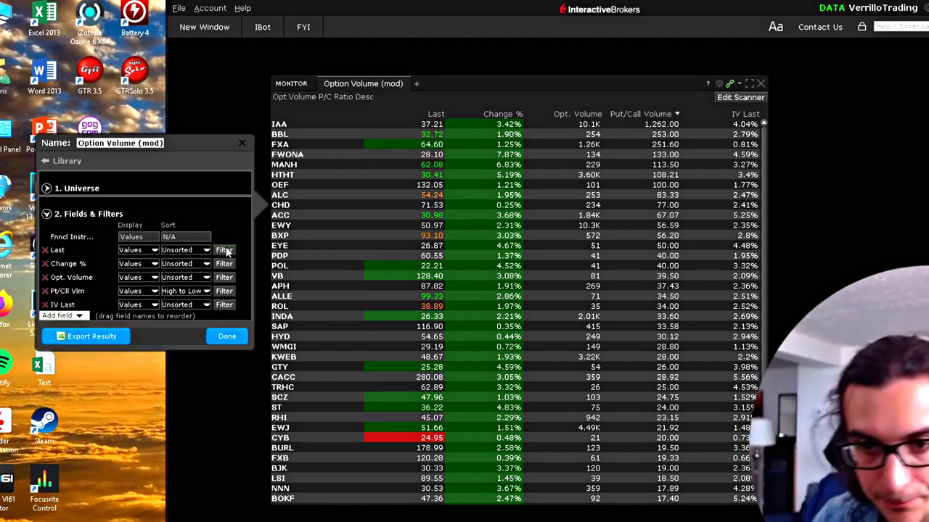
Step: Review the display and sort options available for the Last field
click(154, 250)
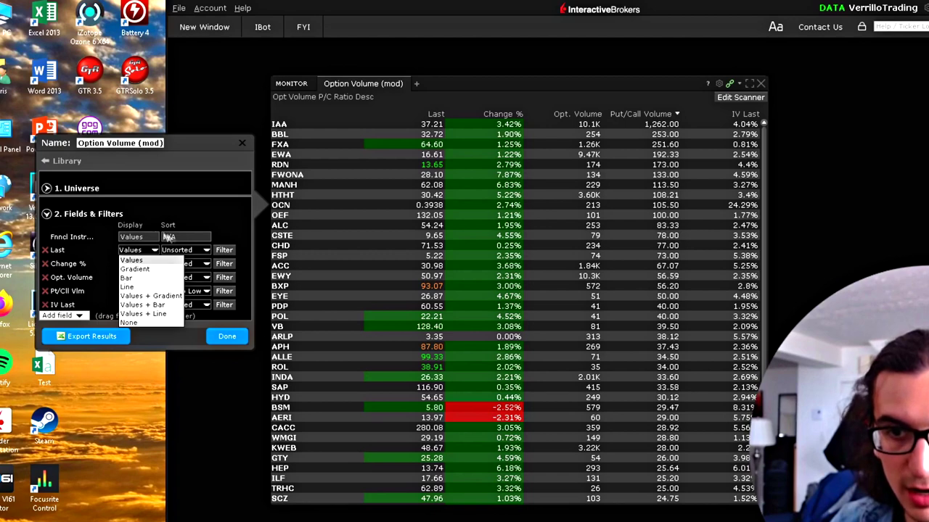
click(188, 249)
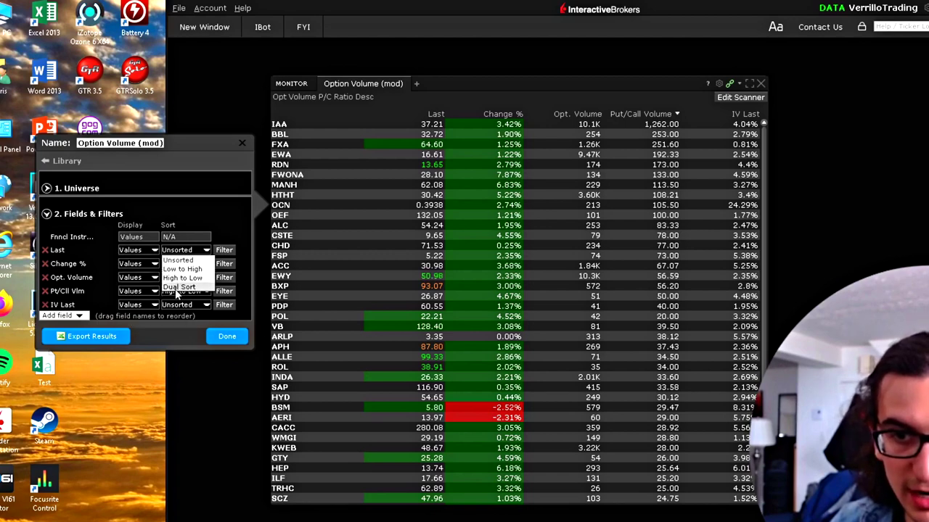
click(207, 230)
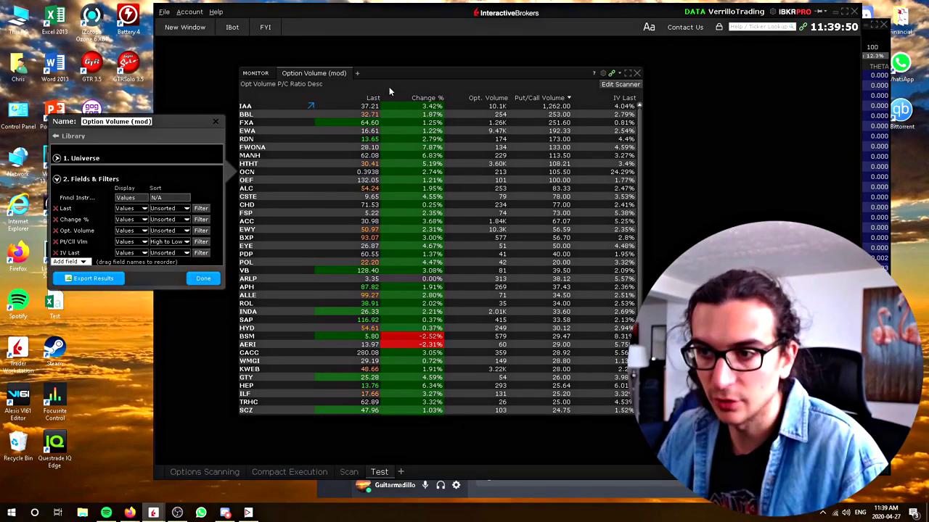
Step: Sort the Option Volume (mod) results by Last price in ascending order
click(369, 100)
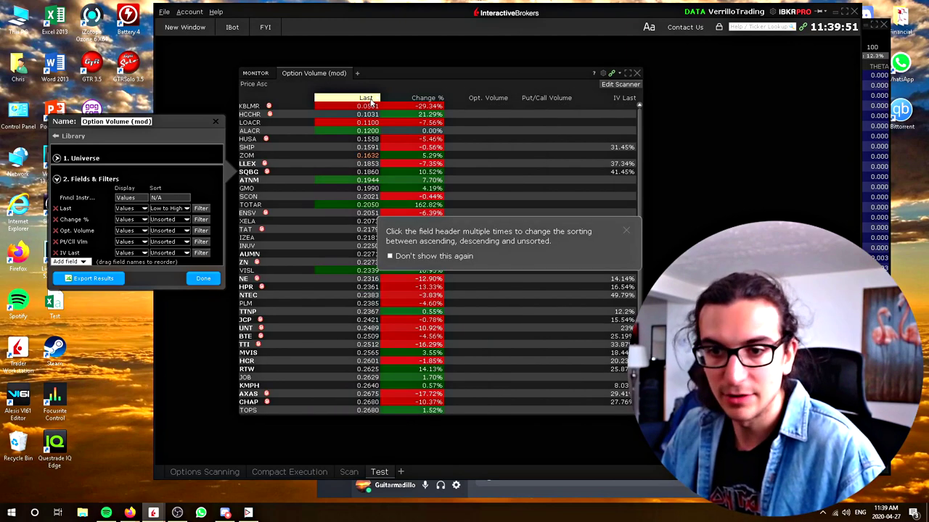
click(357, 103)
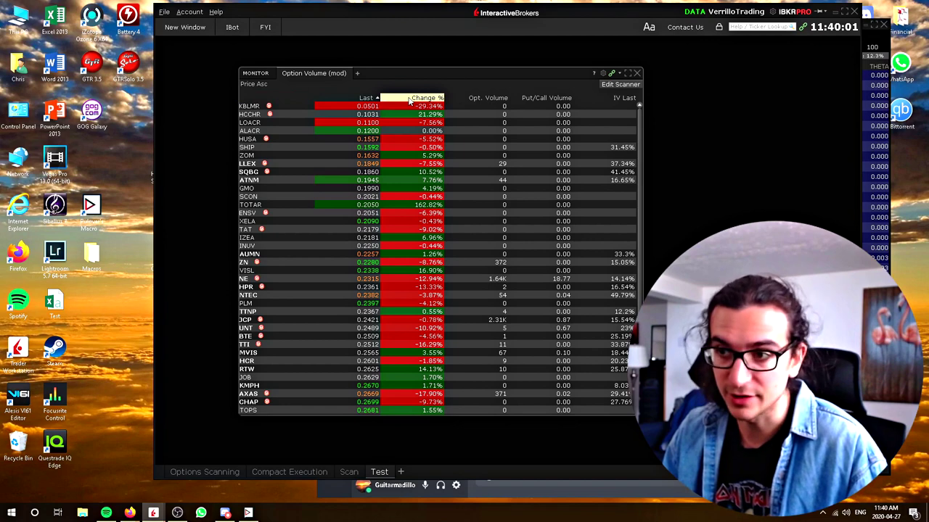
Step: Sort the scan results by Change % in descending order
click(424, 98)
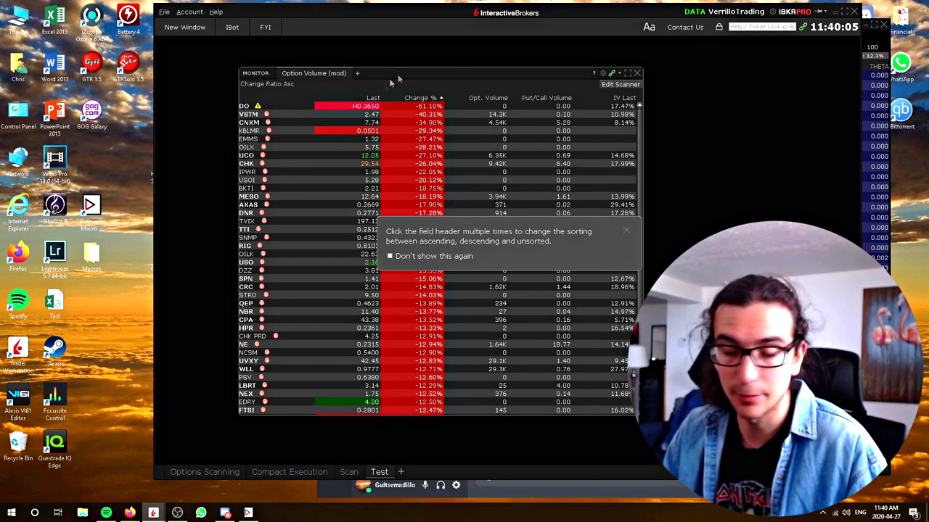
click(416, 102)
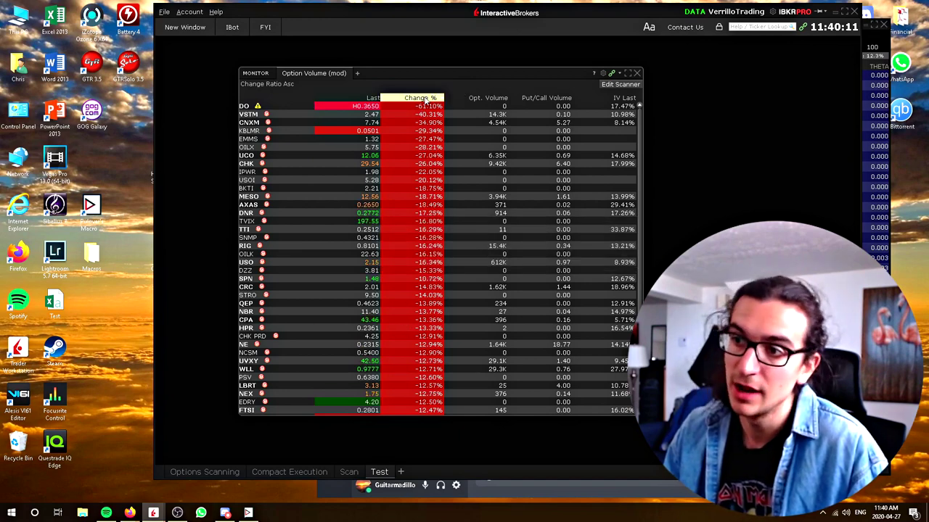
click(426, 98)
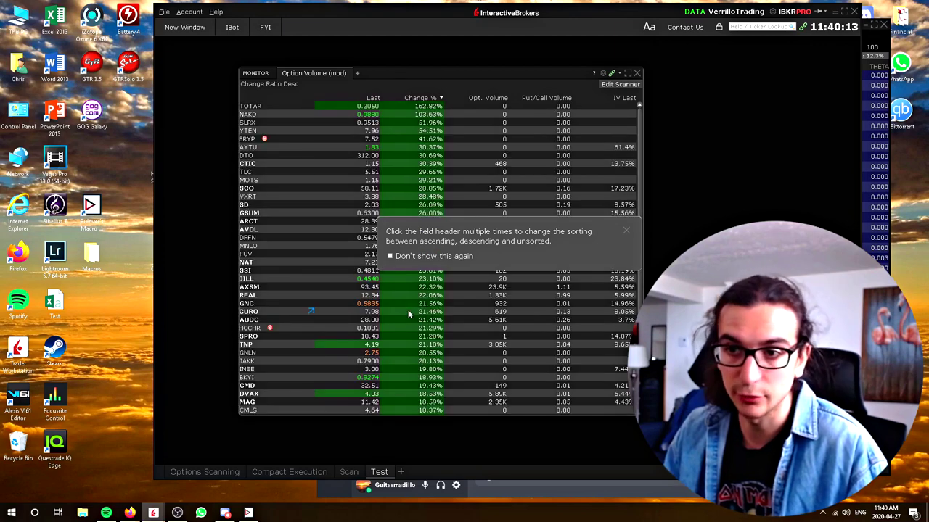
Step: Set the Change % field's sorting to Unsorted in the scanner settings and finish editing
click(628, 85)
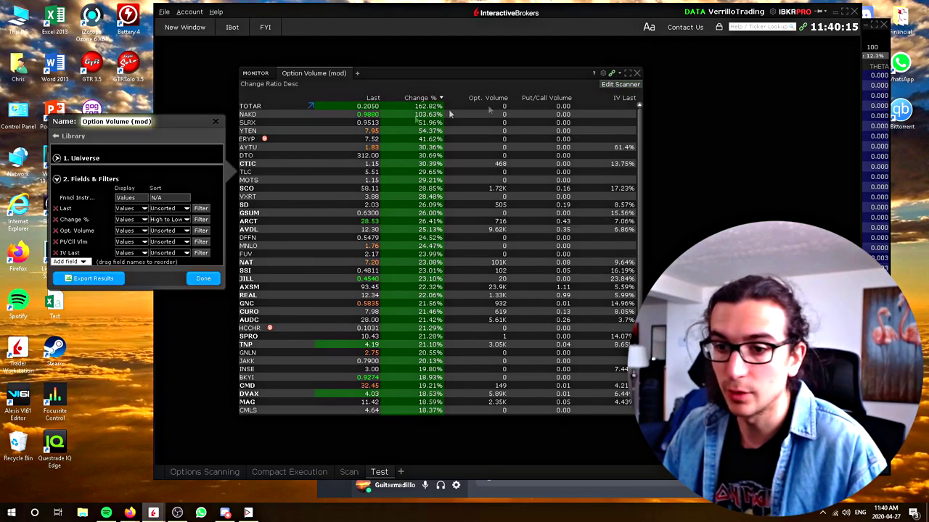
click(170, 226)
click(169, 231)
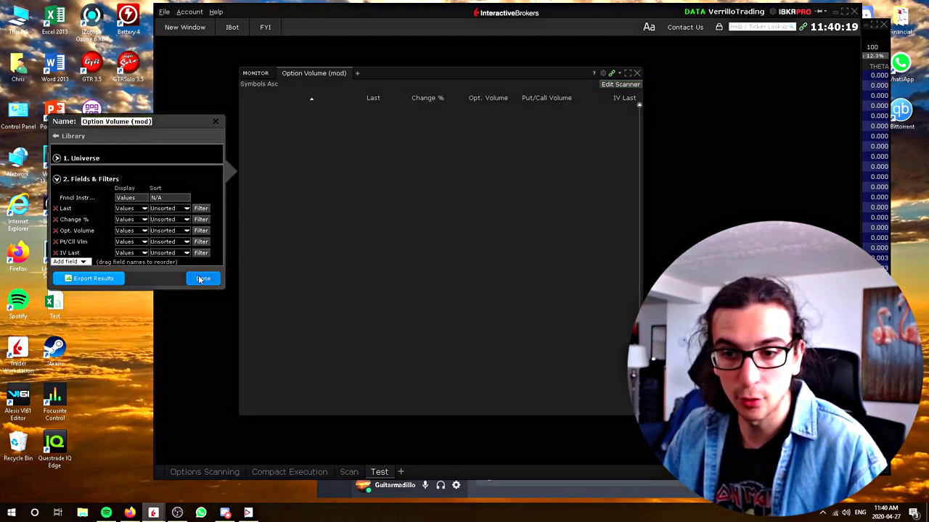
click(200, 279)
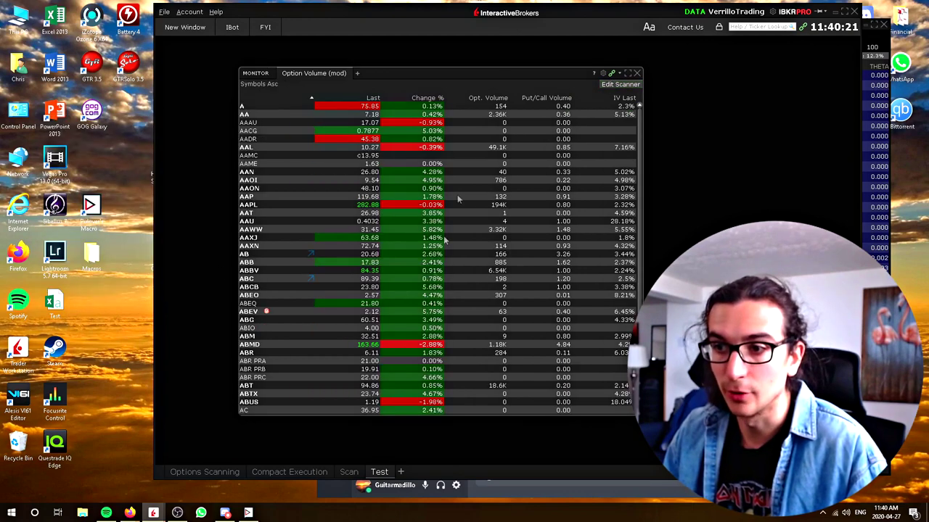
Step: Examine the field categories that can be added to the Option Volume (mod) scanner, including the Technical Indicator fields
click(621, 85)
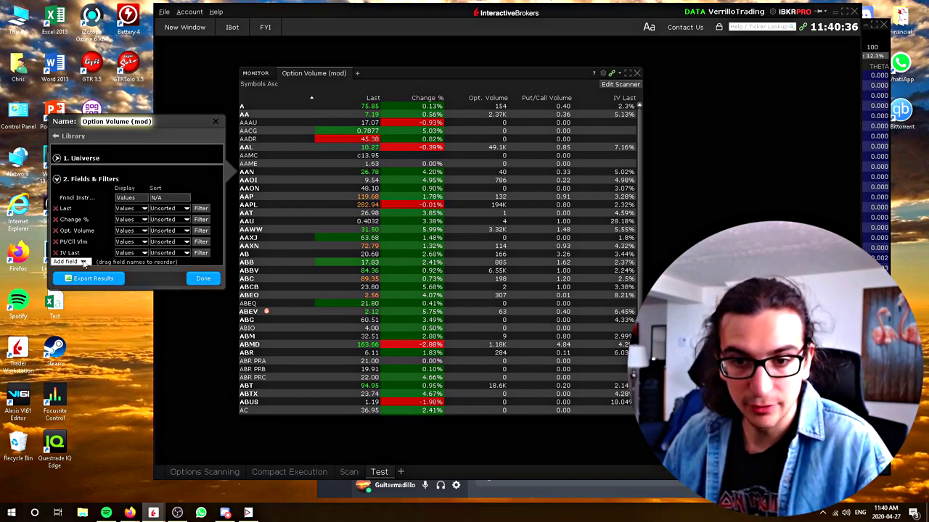
click(85, 262)
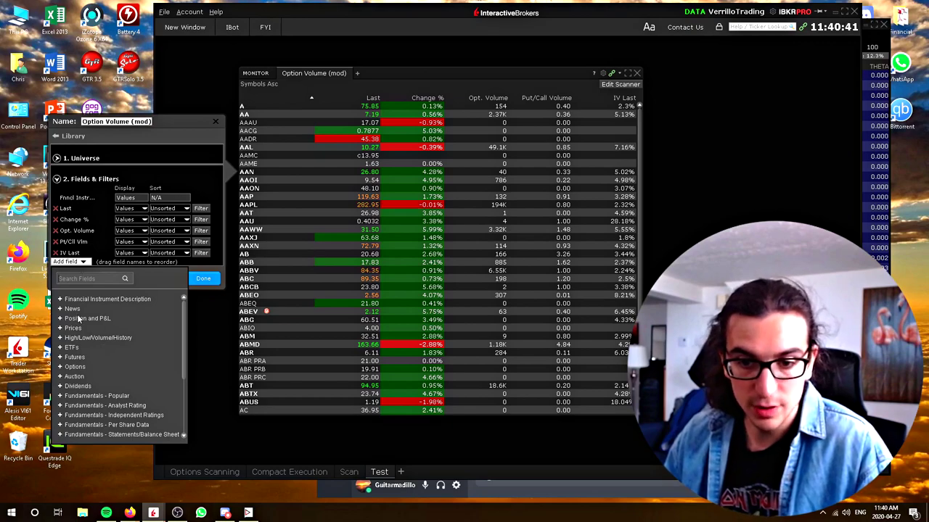
scroll(75, 369, down, 3)
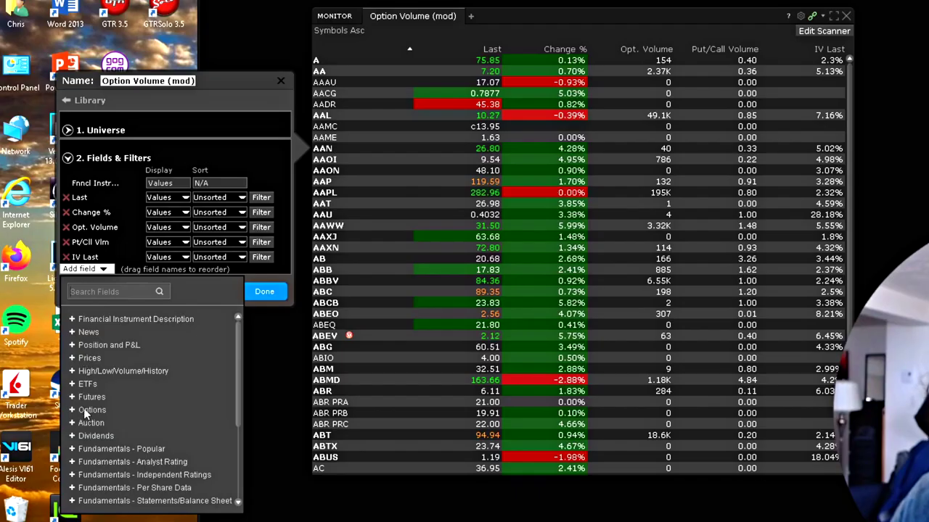
scroll(102, 390, down, 2)
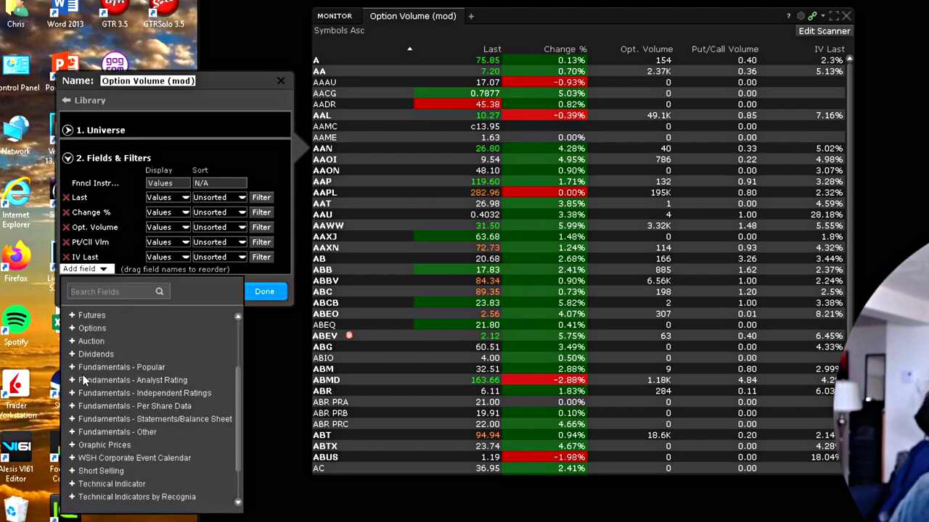
scroll(87, 385, down, 2)
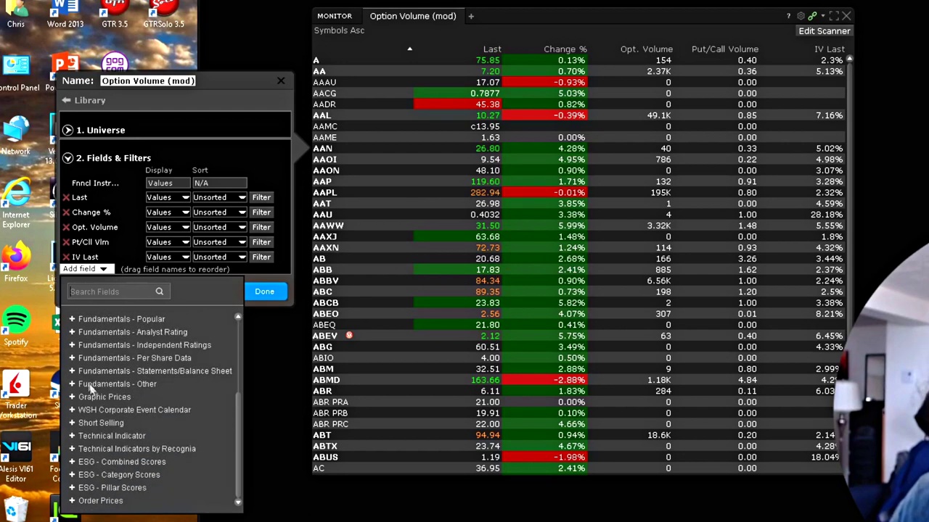
click(71, 437)
scroll(116, 444, down, 2)
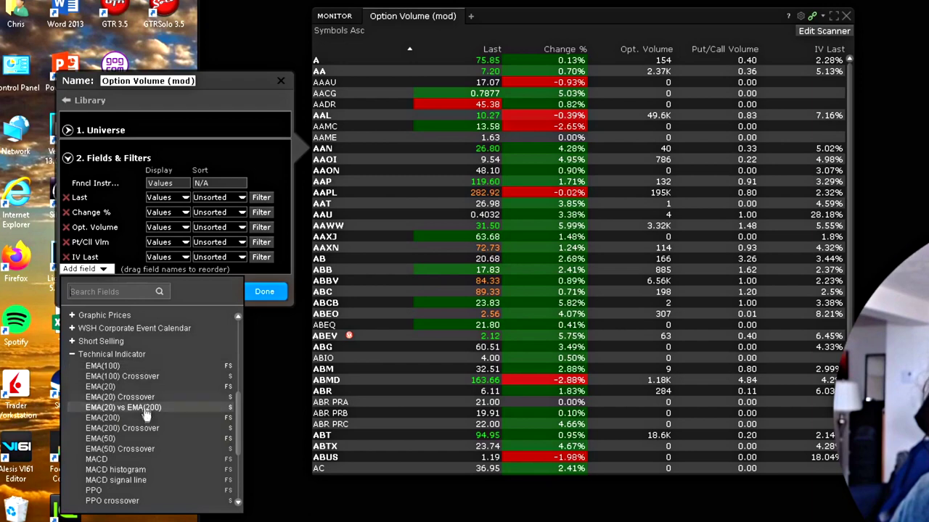
scroll(145, 406, down, 2)
scroll(131, 421, down, 3)
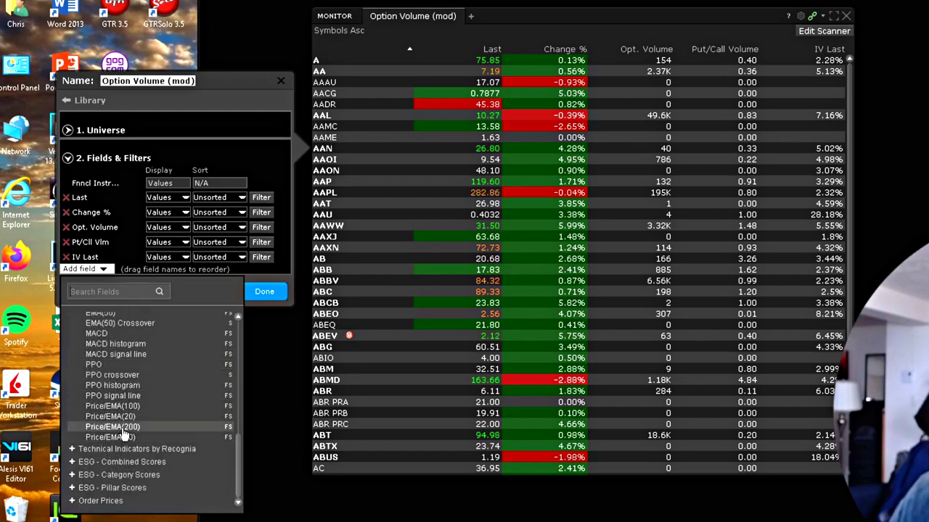
scroll(123, 435, up, 3)
scroll(123, 435, up, 5)
click(72, 473)
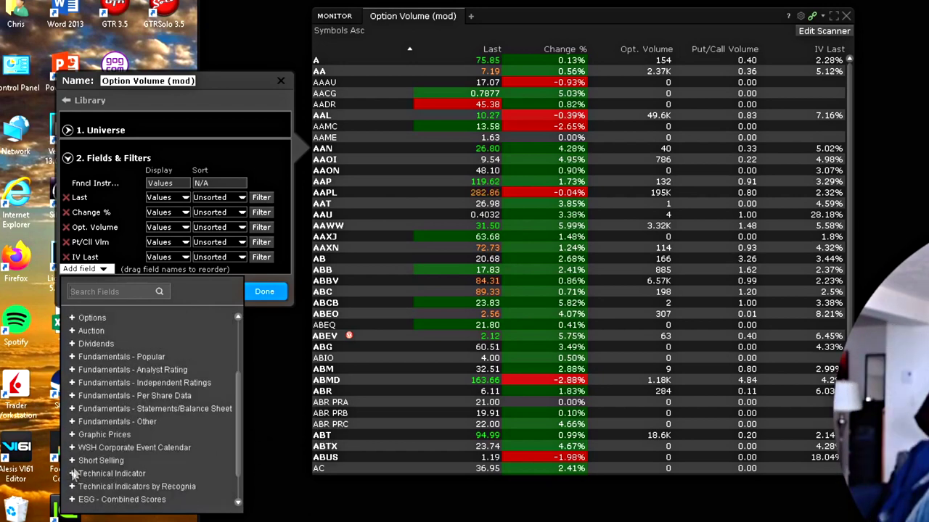
Step: Review the addable fields under Financial Instrument Description, and close the scanner editor without adding a field
scroll(130, 414, down, 1)
click(74, 424)
click(73, 425)
scroll(108, 377, up, 3)
click(72, 319)
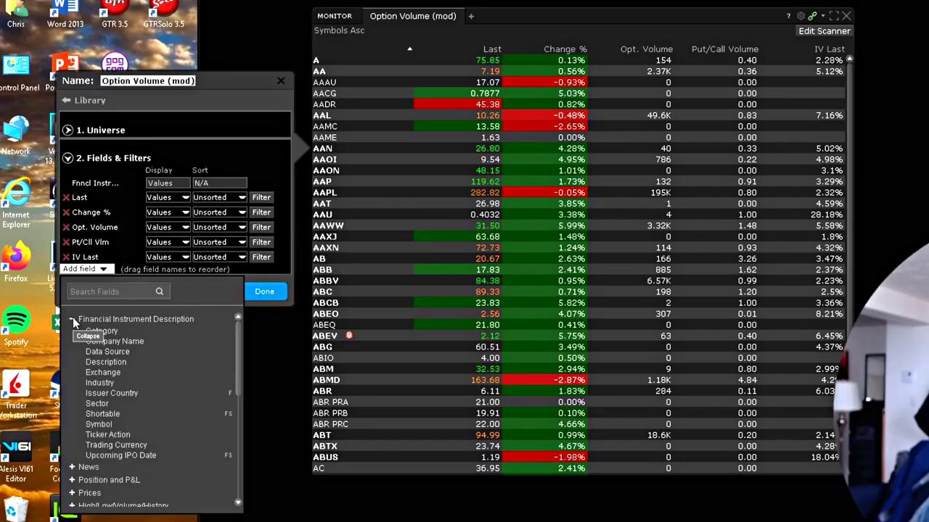
click(73, 319)
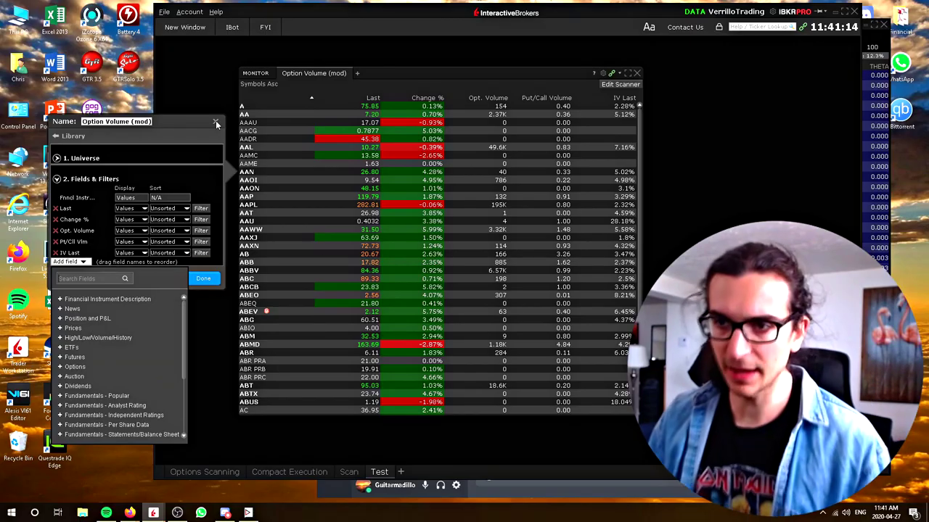
click(216, 122)
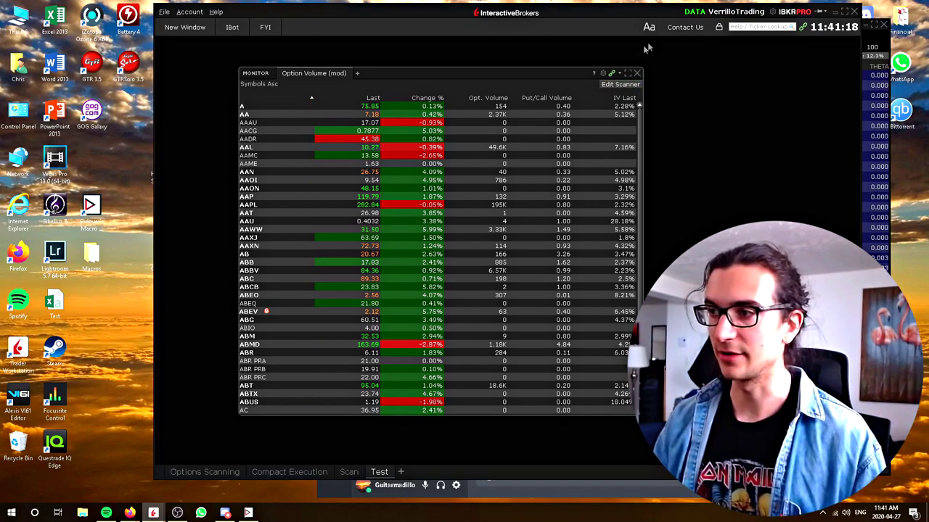
Step: Unlock the layout and replace the Option Volume (mod) scanner with an Advanced Market Scanner
click(718, 27)
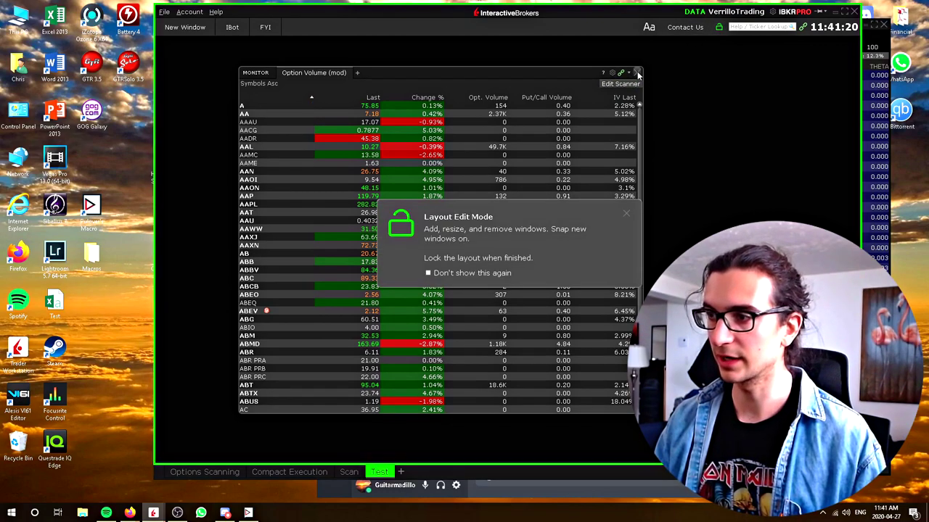
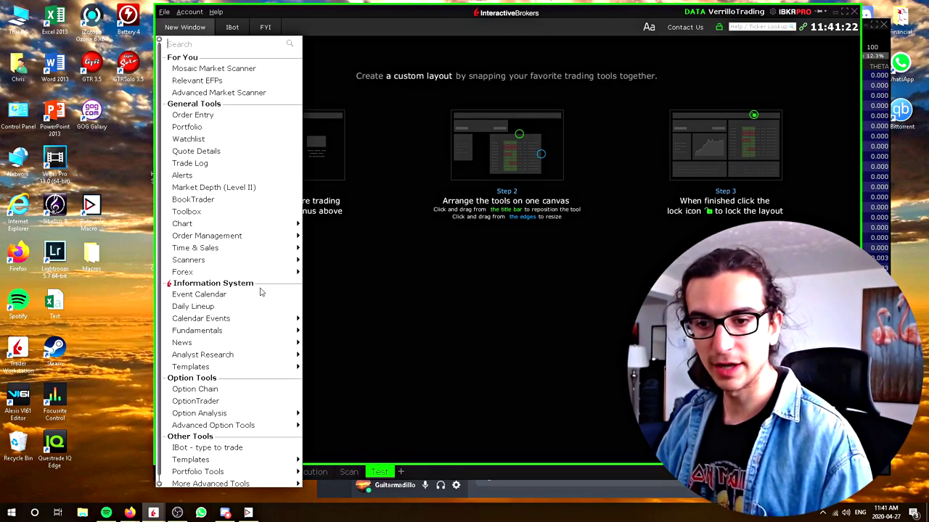
click(363, 272)
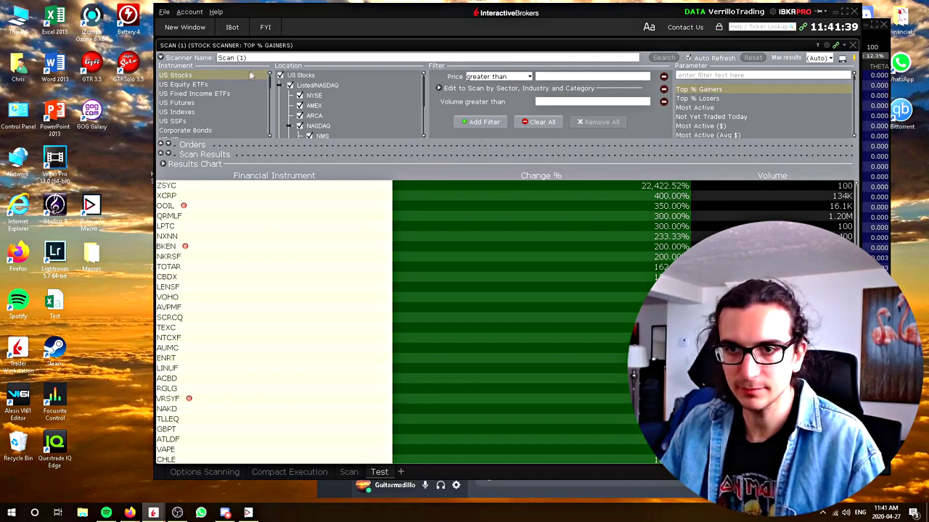
Step: Review the scanner's instrument types and exclude PINK/BB from the US Stocks locations
scroll(203, 119, down, 5)
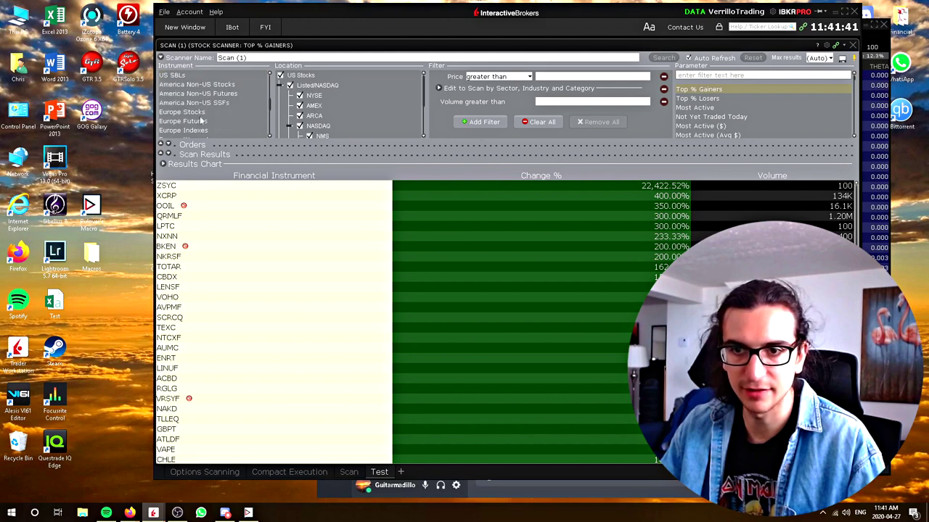
scroll(189, 125, up, 5)
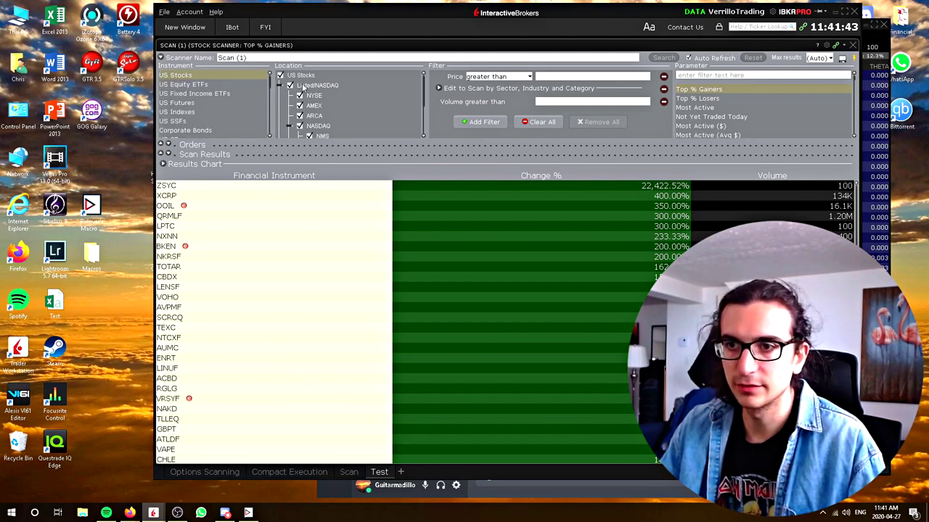
scroll(333, 100, down, 3)
click(289, 114)
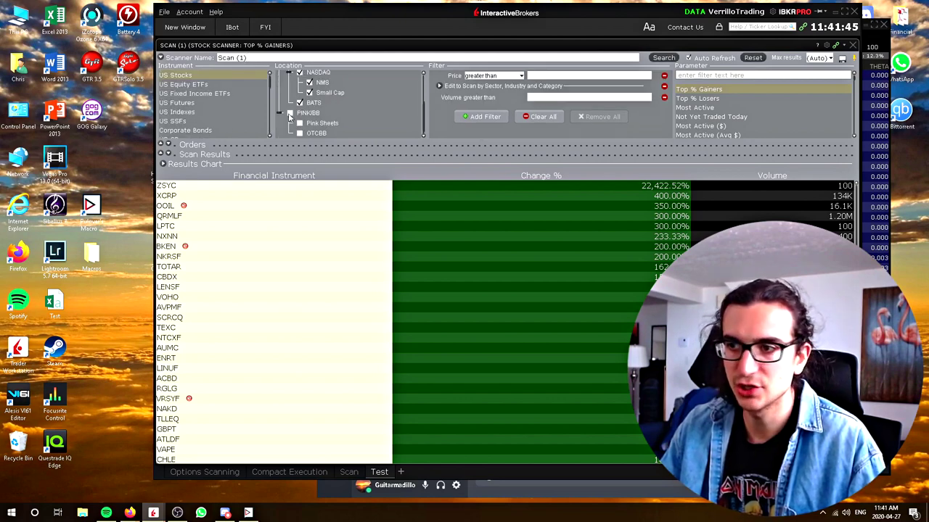
Step: Set the scan filters to price greater than 20 and volume greater than 1M, and view the other available filters
click(493, 75)
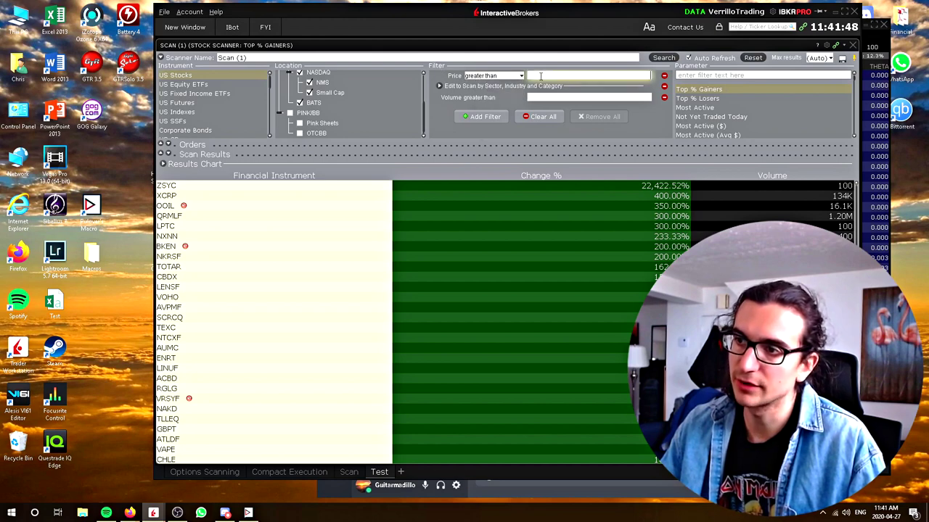
click(496, 91)
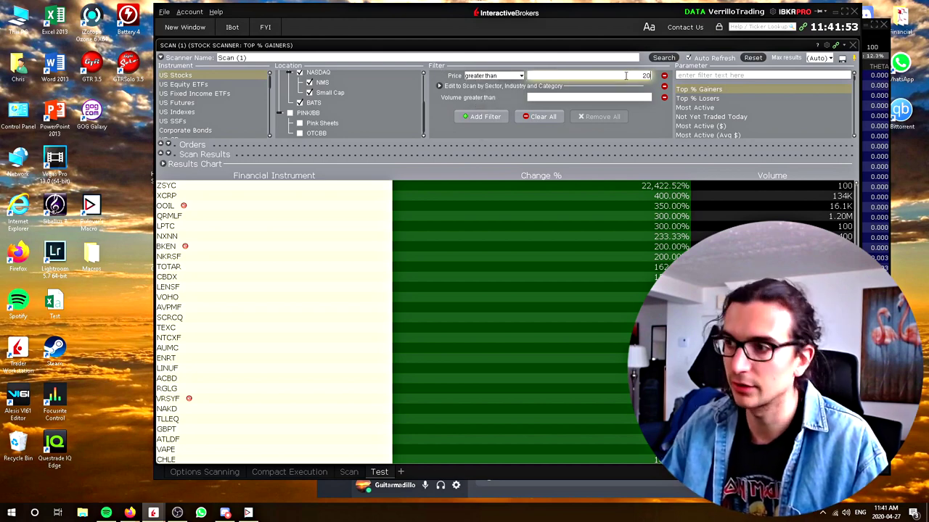
click(553, 97)
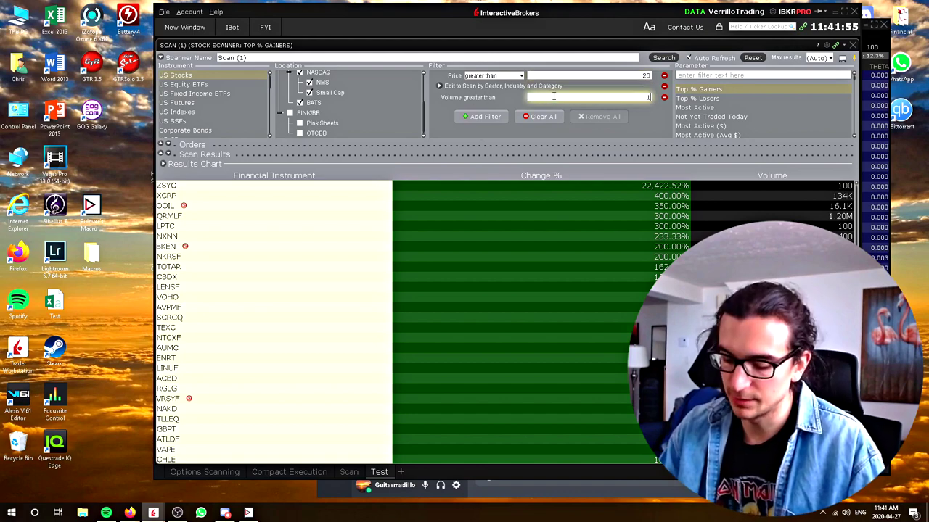
click(482, 116)
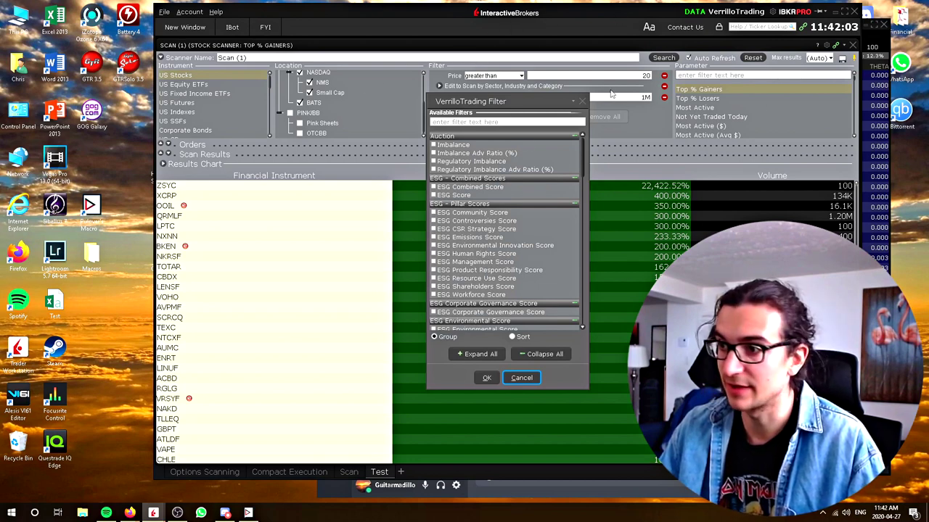
click(585, 102)
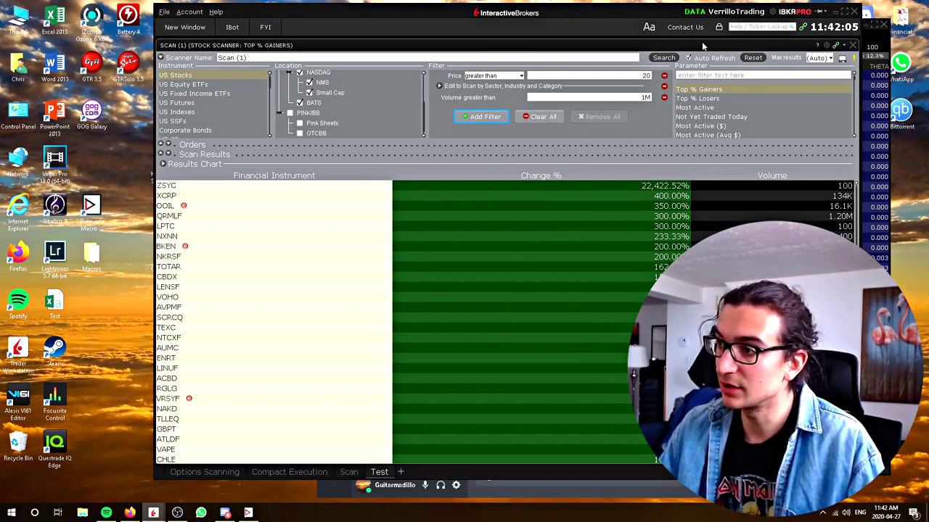
Step: Examine the ranking parameters available for the US Stocks scan, from Top % Gainers through the Price vs EMA options
scroll(717, 107, down, 5)
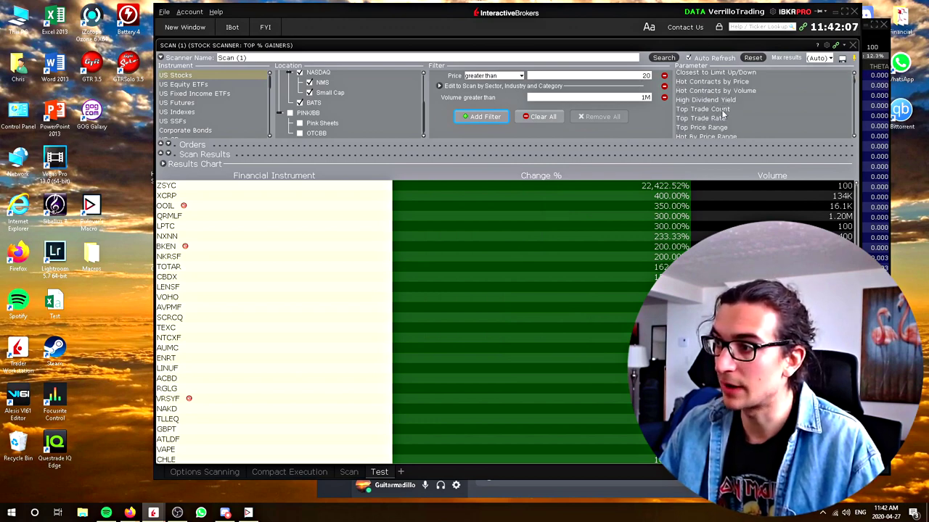
scroll(741, 117, up, 5)
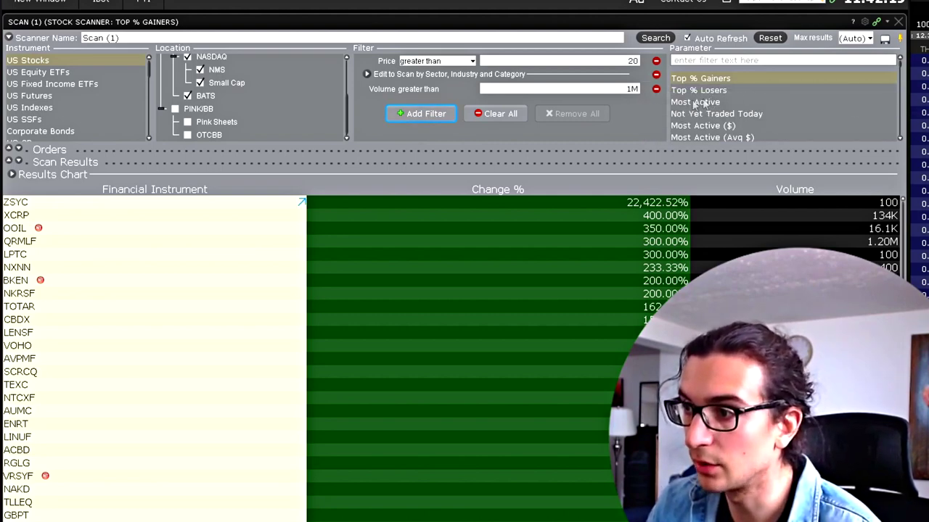
scroll(742, 104, down, 1)
scroll(722, 106, down, 1)
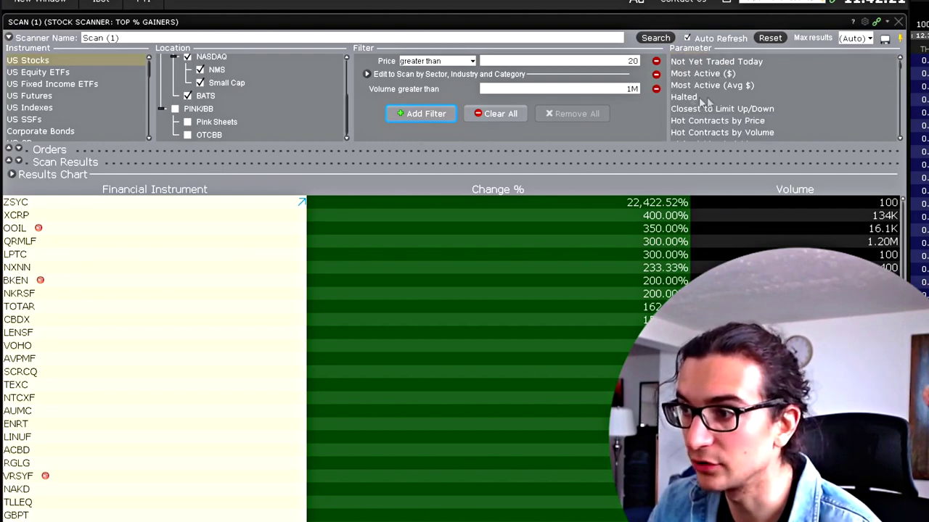
scroll(733, 101, down, 1)
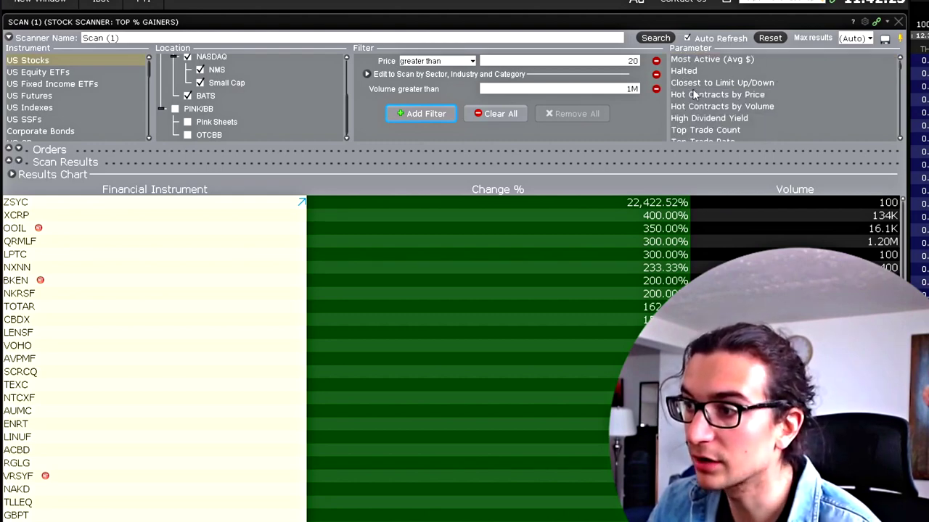
scroll(782, 93, down, 3)
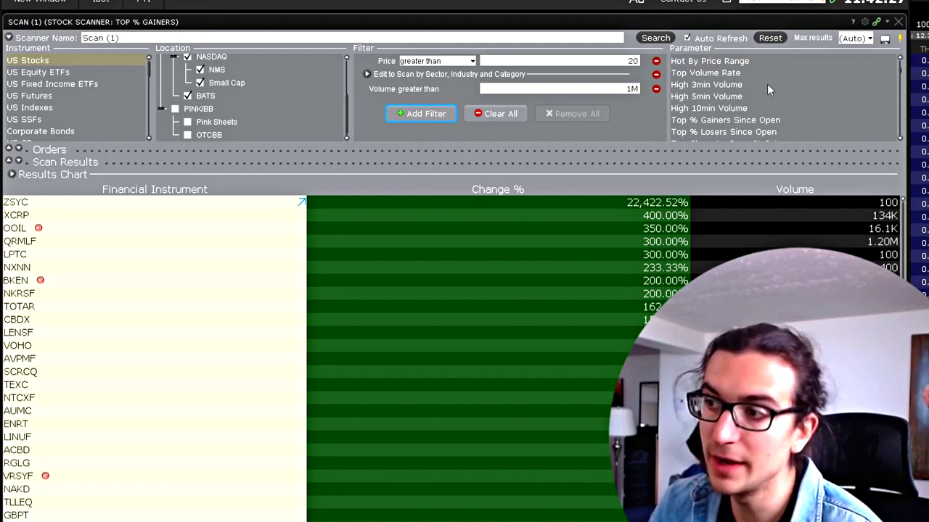
scroll(755, 102, down, 6)
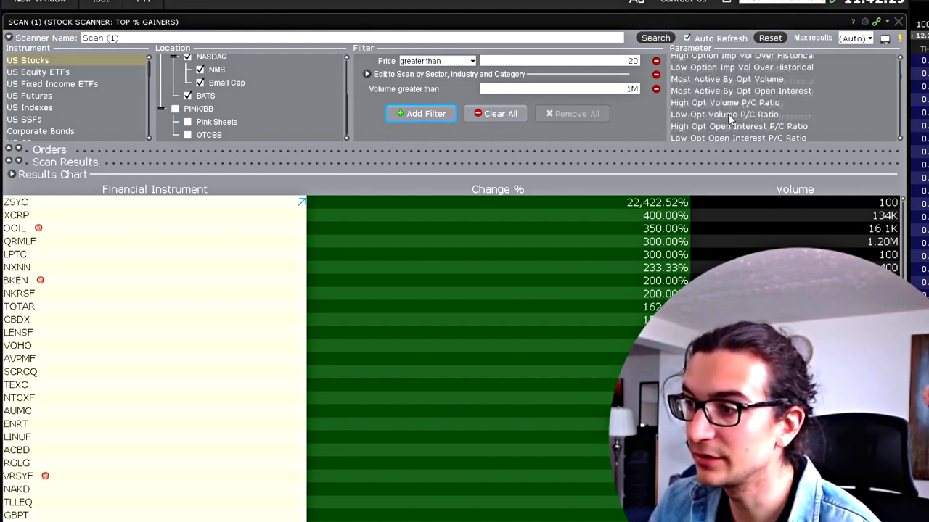
scroll(732, 119, down, 2)
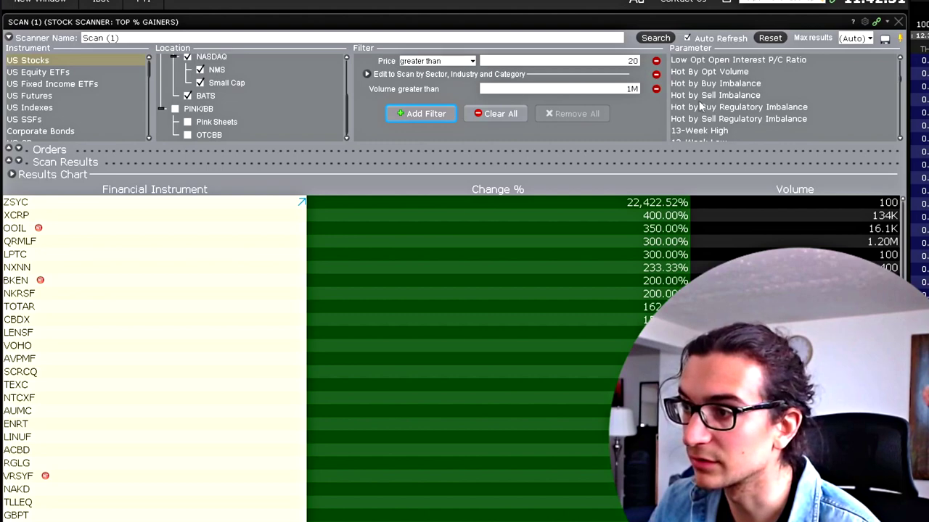
scroll(758, 83, down, 2)
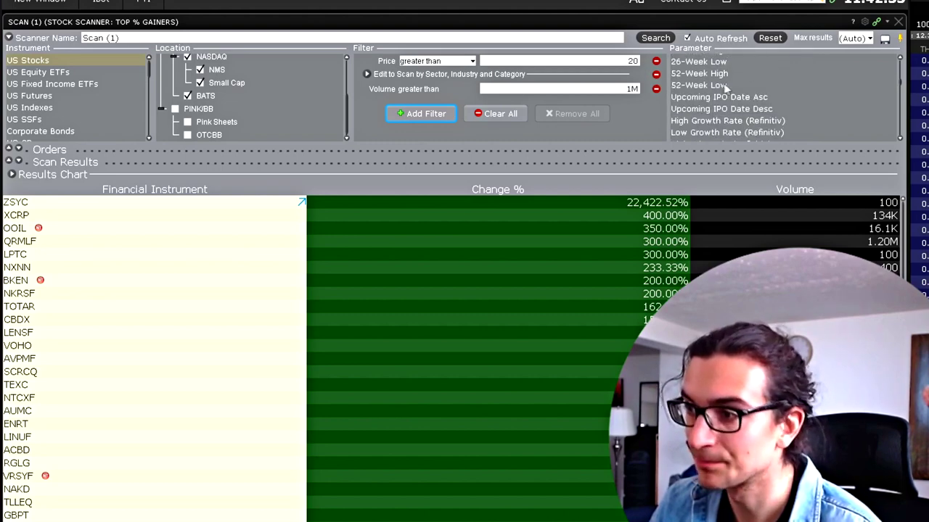
scroll(725, 87, down, 3)
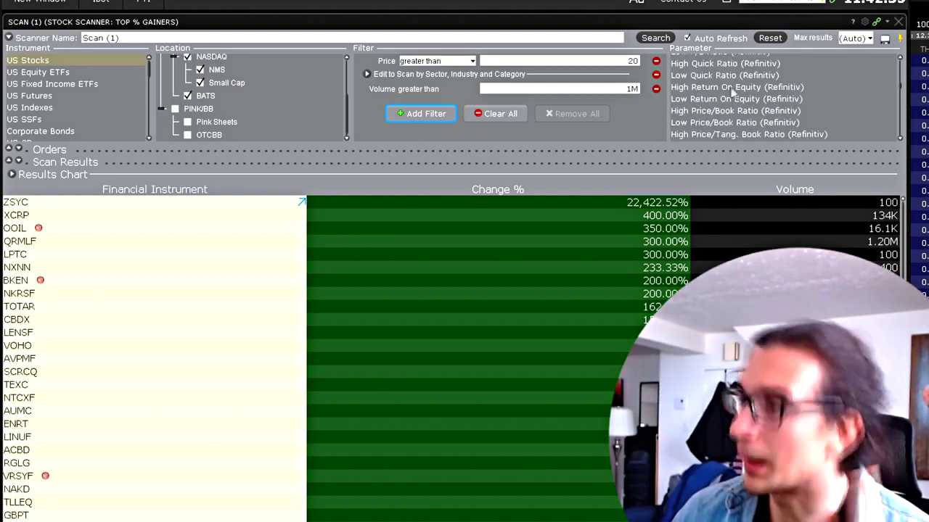
scroll(729, 93, down, 8)
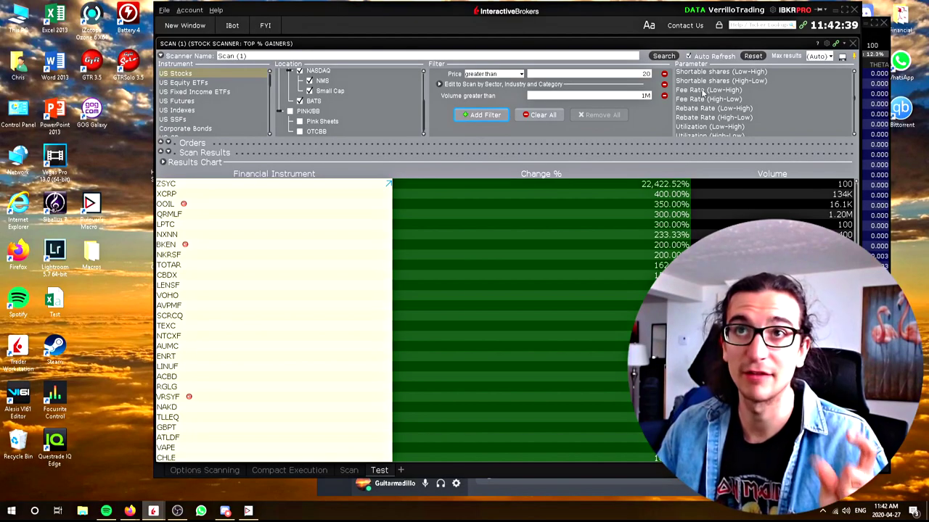
scroll(711, 102, down, 3)
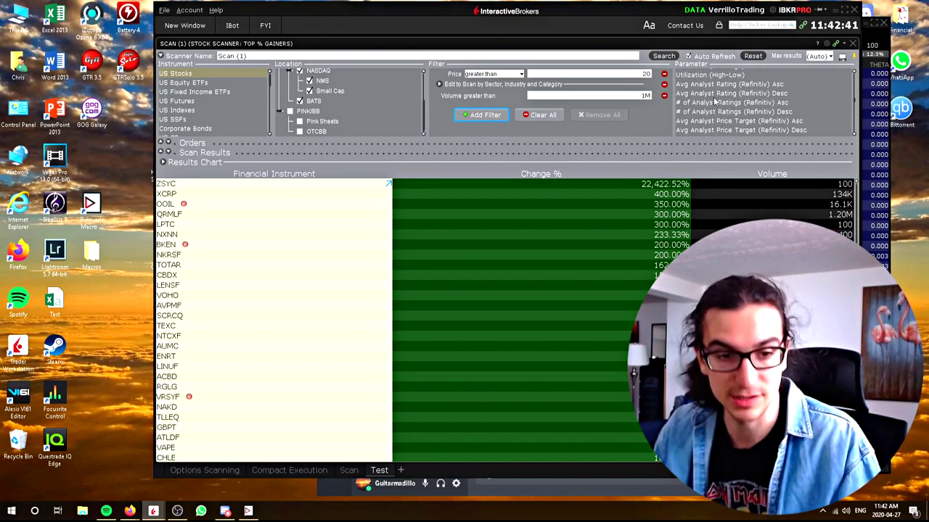
scroll(718, 113, down, 3)
scroll(726, 113, down, 8)
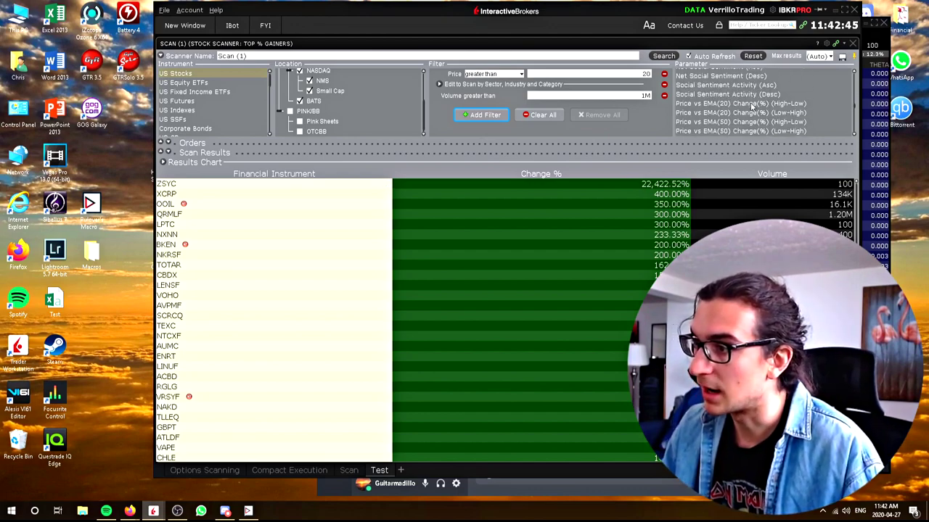
scroll(755, 108, down, 2)
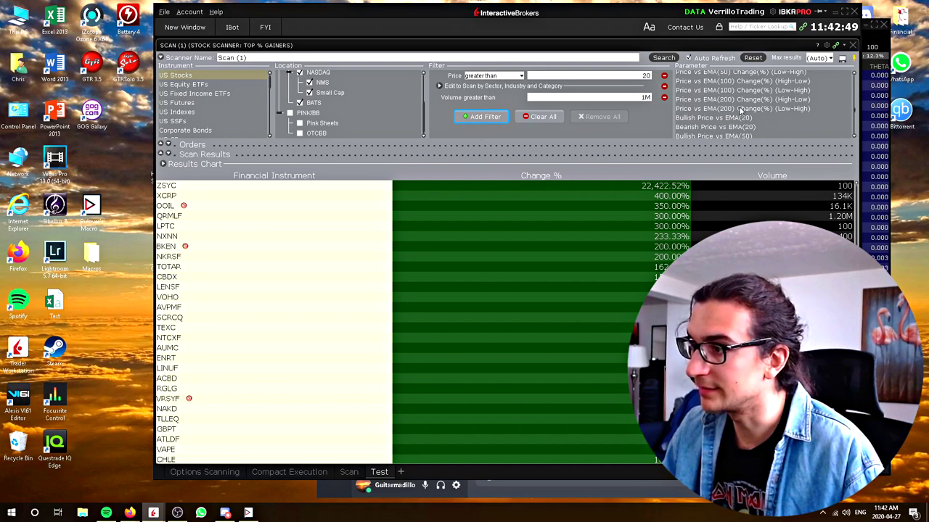
Step: Rank the US Stocks scan by Most Active and run the search
scroll(740, 109, down, 2)
scroll(731, 92, up, 10)
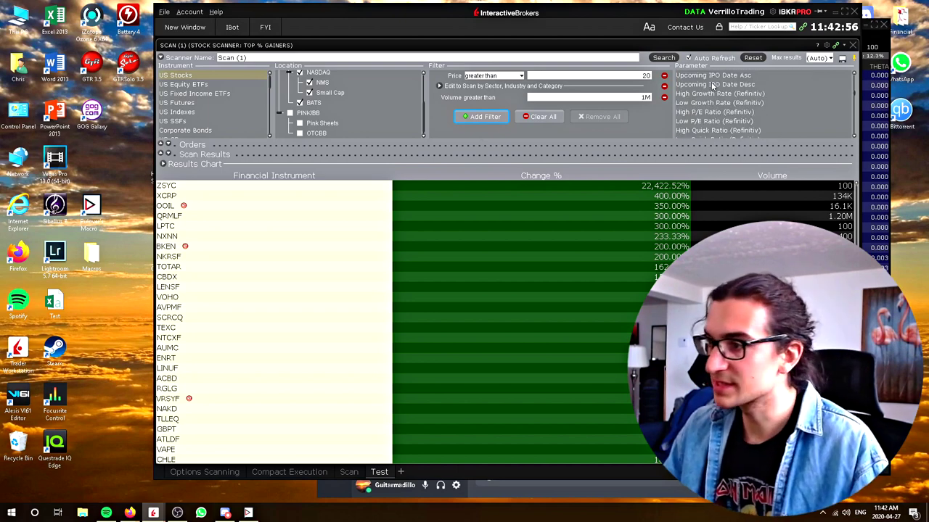
scroll(726, 109, down, 1)
click(715, 88)
click(661, 58)
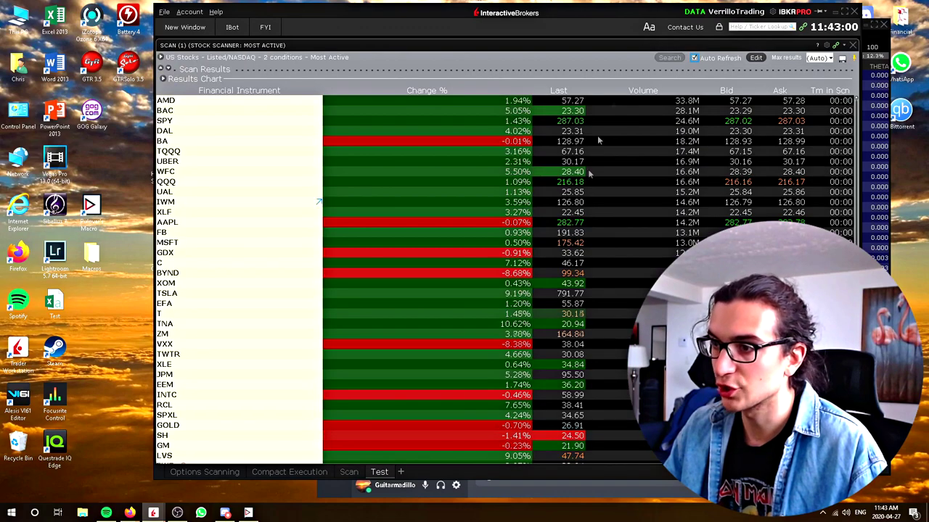
Step: Reopen the scan criteria, open the scanner's layout configuration from the column options, and review its Settings, Order Columns, Trade Columns and Scanner Layout pages
click(756, 58)
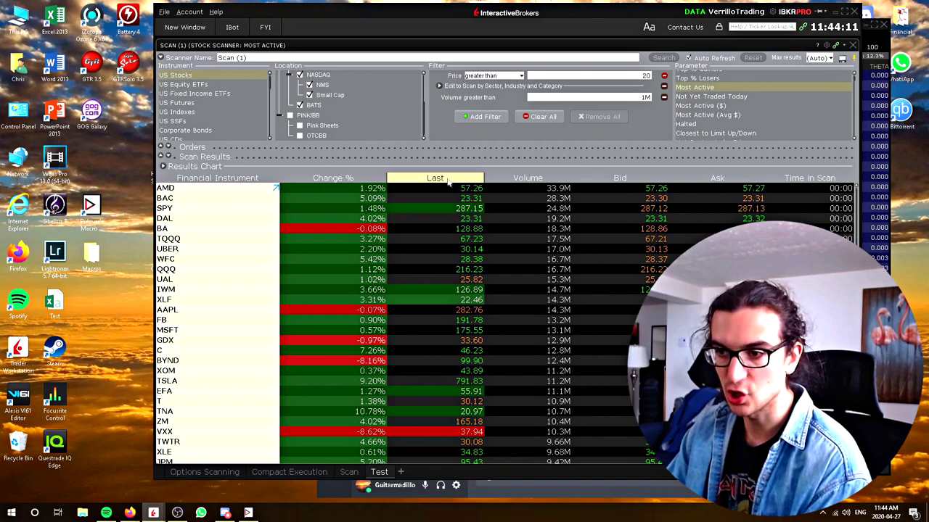
mouse_move(448, 182)
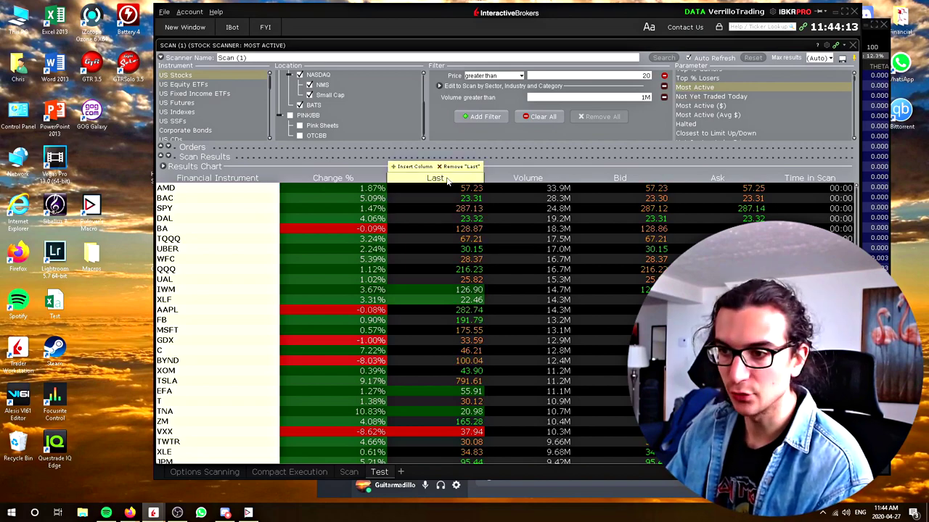
right_click(447, 181)
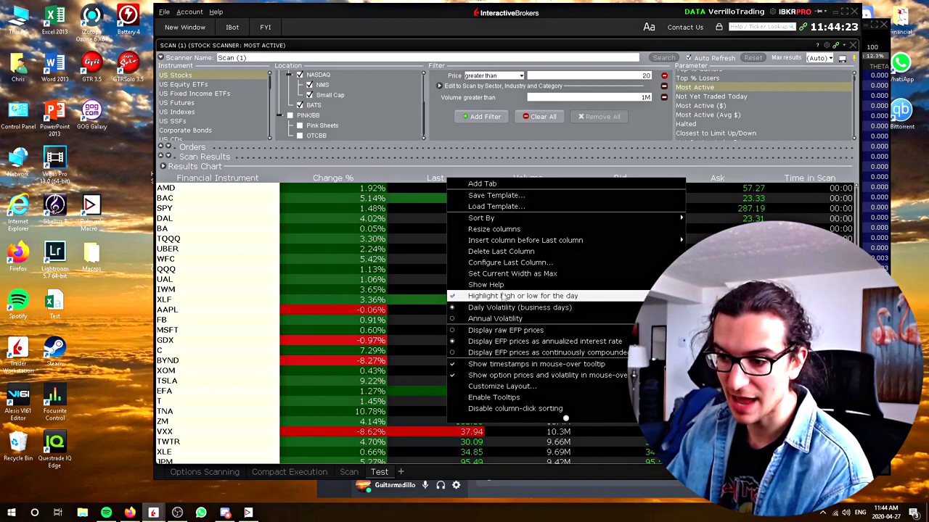
right_click(537, 180)
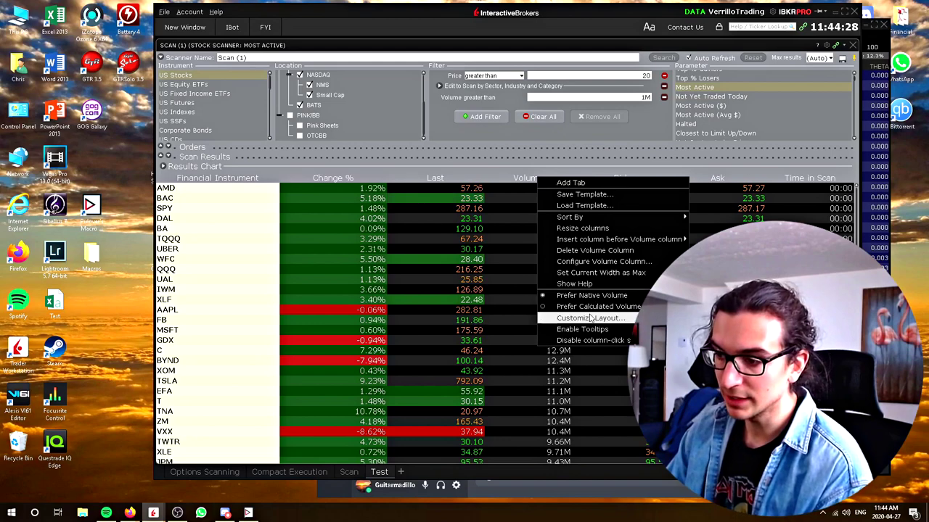
click(592, 319)
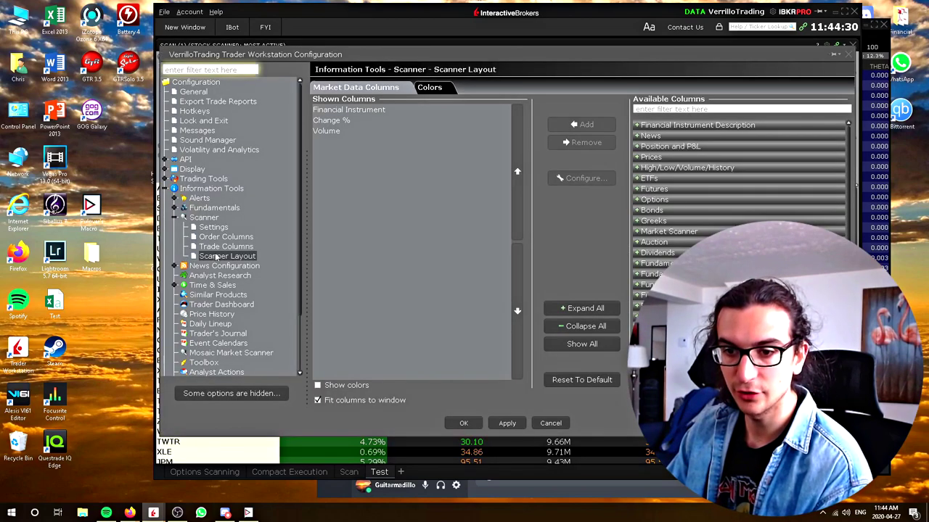
click(225, 247)
click(222, 238)
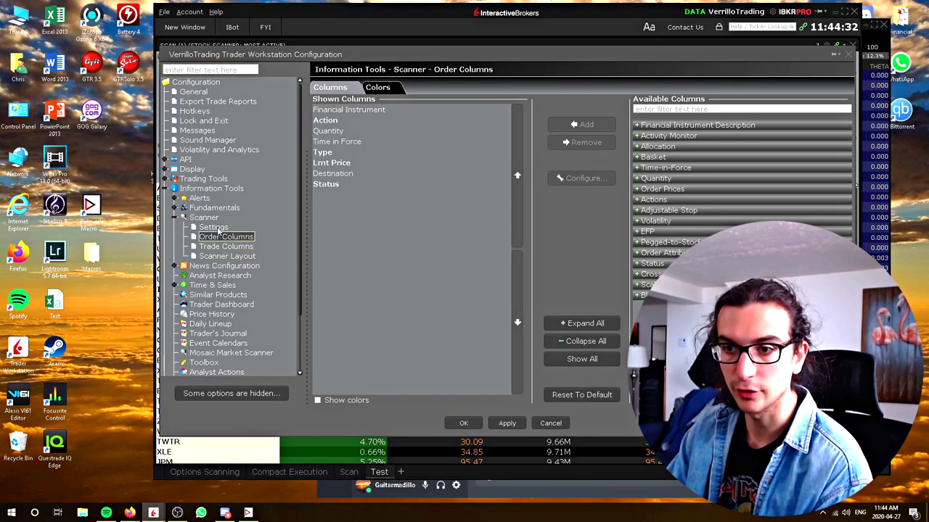
click(215, 228)
click(230, 256)
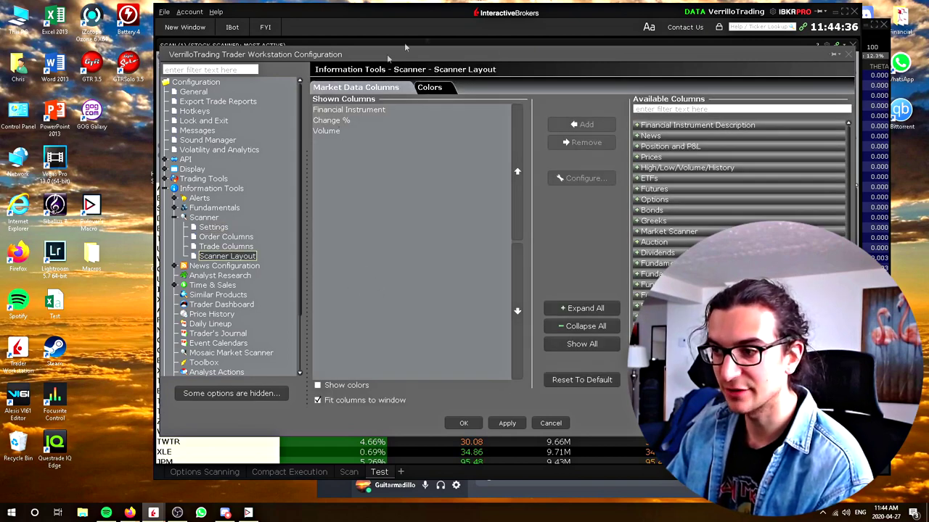
click(435, 87)
click(396, 87)
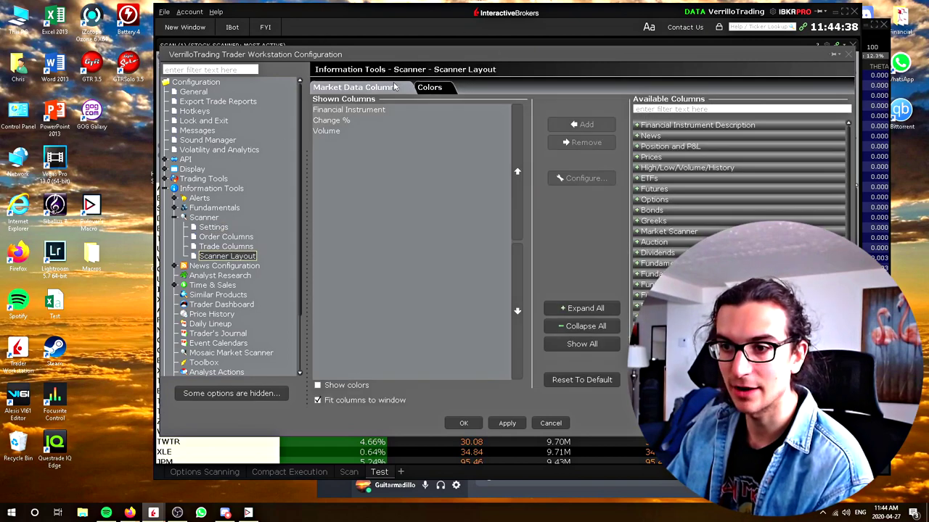
Step: Add the Opt. Volume column after Volume in the scanner layout, apply it, and remove that column from the scan results
click(337, 131)
click(643, 202)
scroll(653, 217, down, 2)
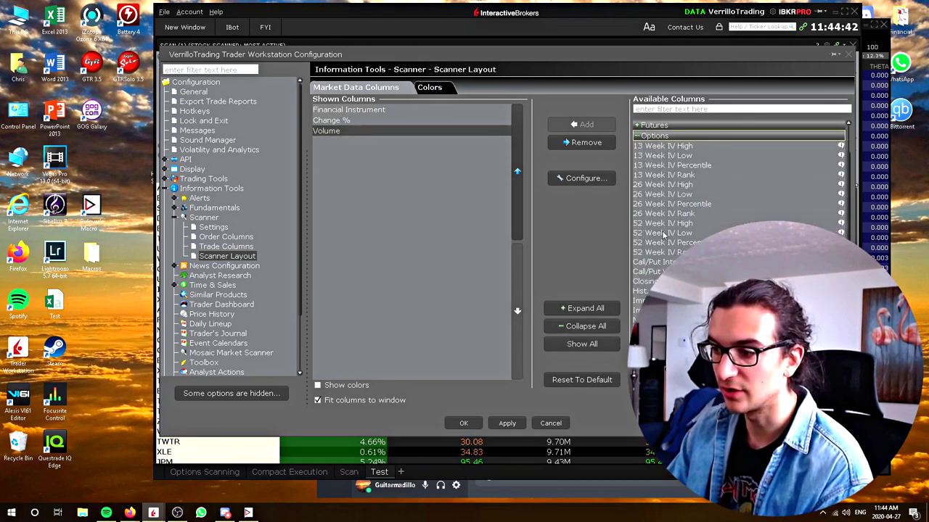
scroll(736, 218, down, 2)
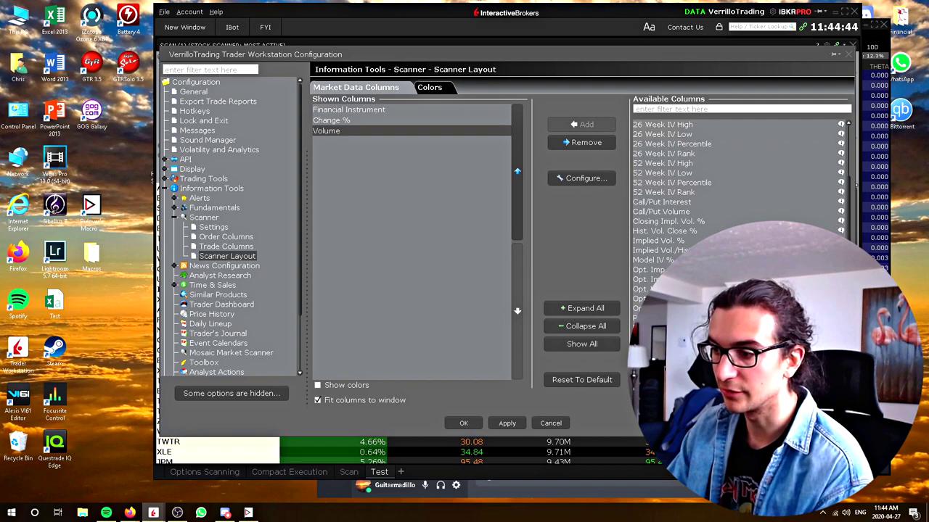
click(643, 289)
click(566, 127)
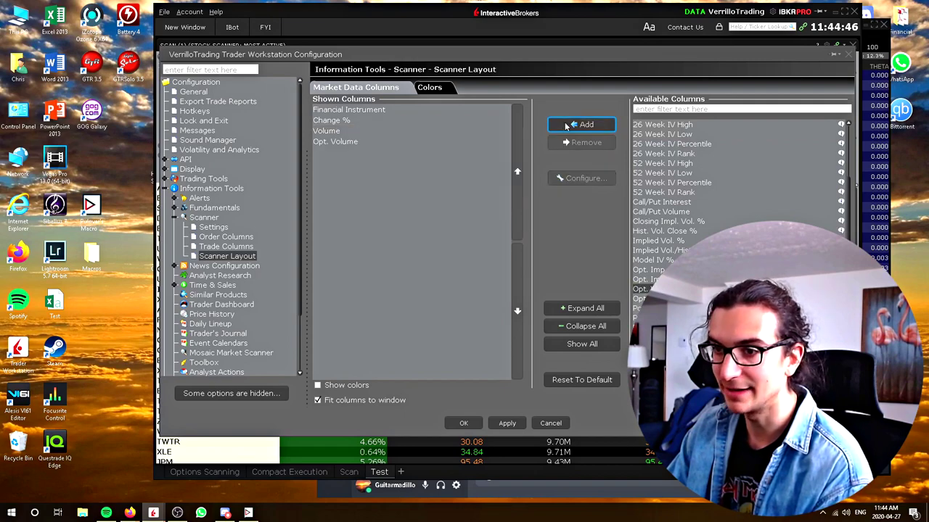
click(506, 423)
click(463, 423)
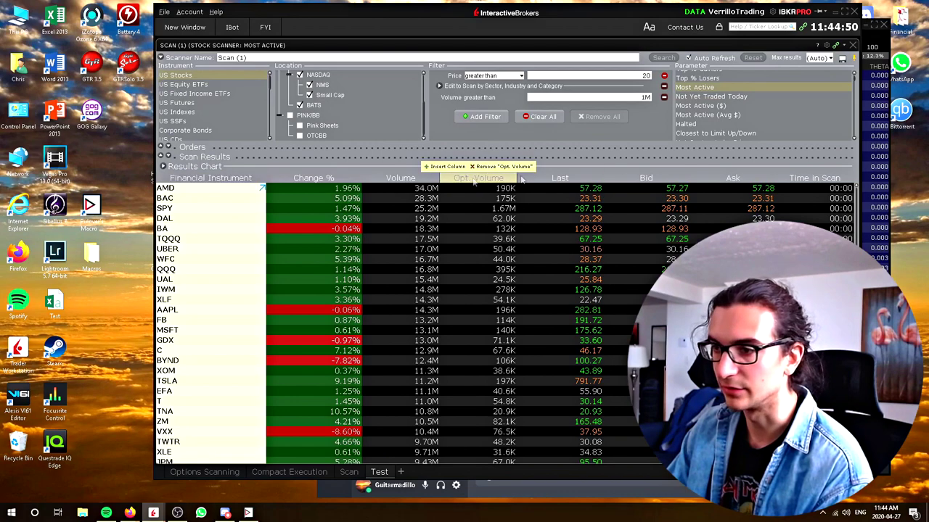
click(472, 166)
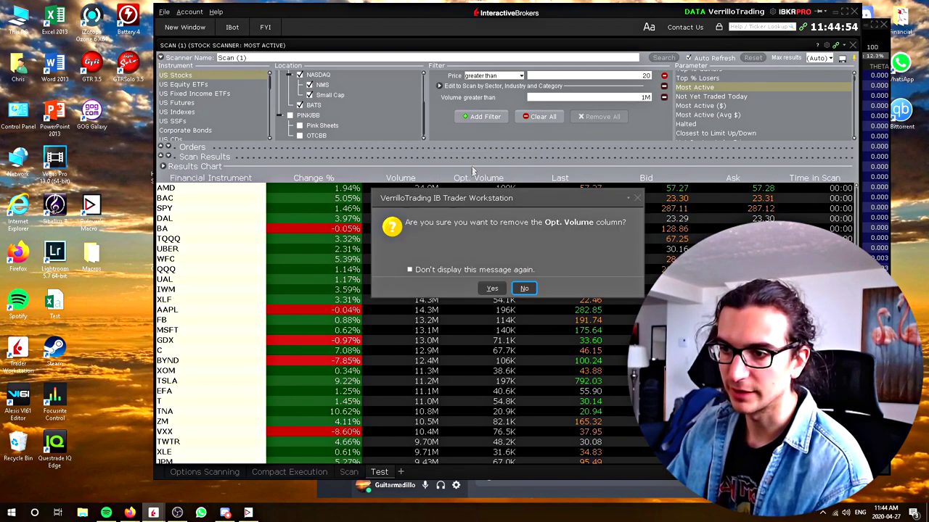
click(492, 288)
Step: Run the scan ranked by Most Active ($), and rerun it with Halted as the ranking parameter
click(704, 106)
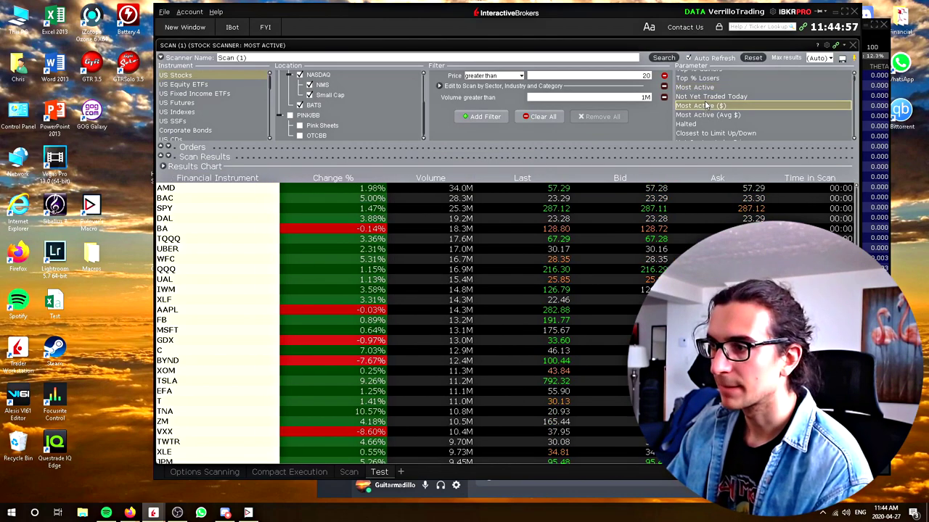
click(661, 56)
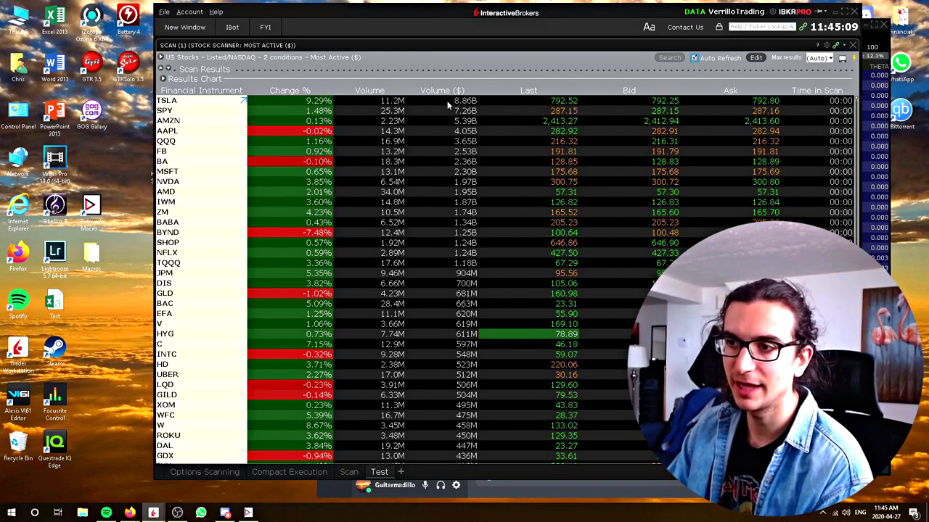
click(755, 57)
click(690, 124)
click(669, 58)
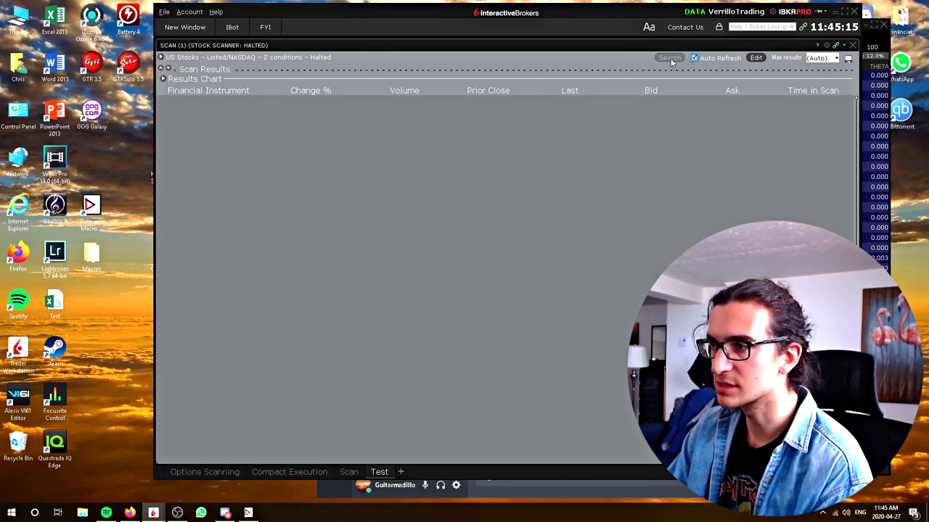
Step: Change the ranking parameter to Top Option Imp Vol % Gainers and run the scan
click(755, 58)
scroll(716, 116, down, 5)
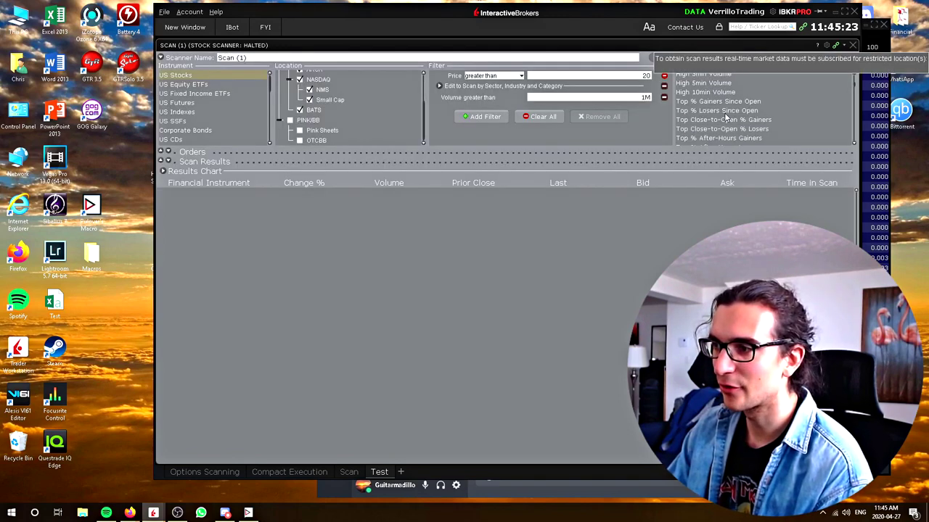
click(663, 58)
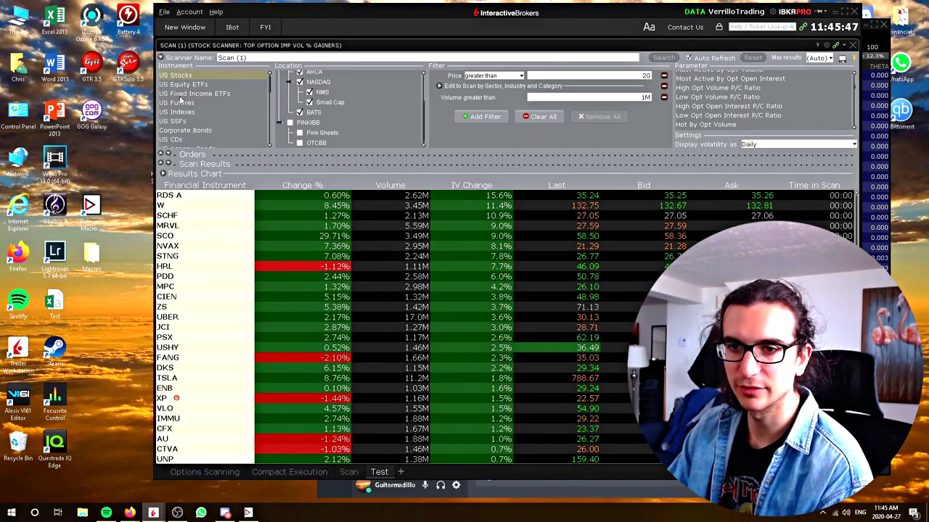
Step: Examine the non-US instrument types and the scanner's font and column layout settings, and close the configuration
scroll(219, 128, down, 3)
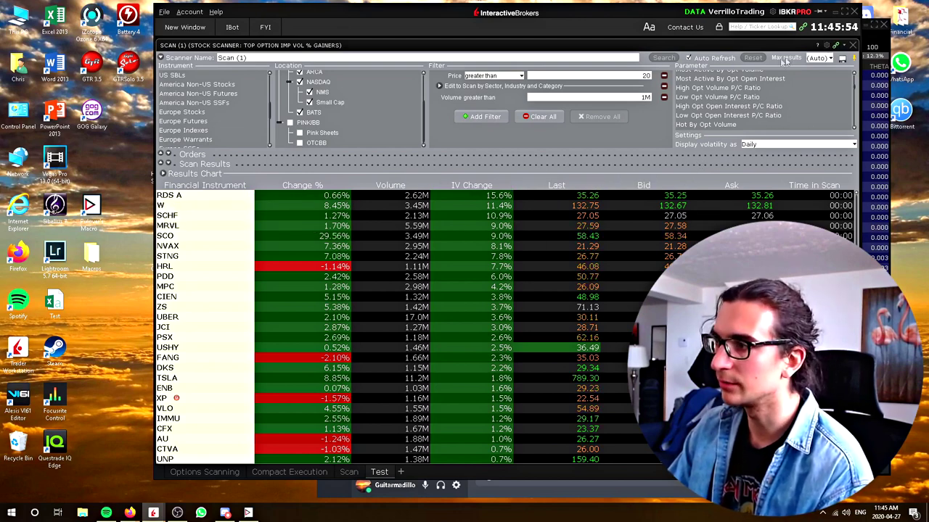
click(833, 45)
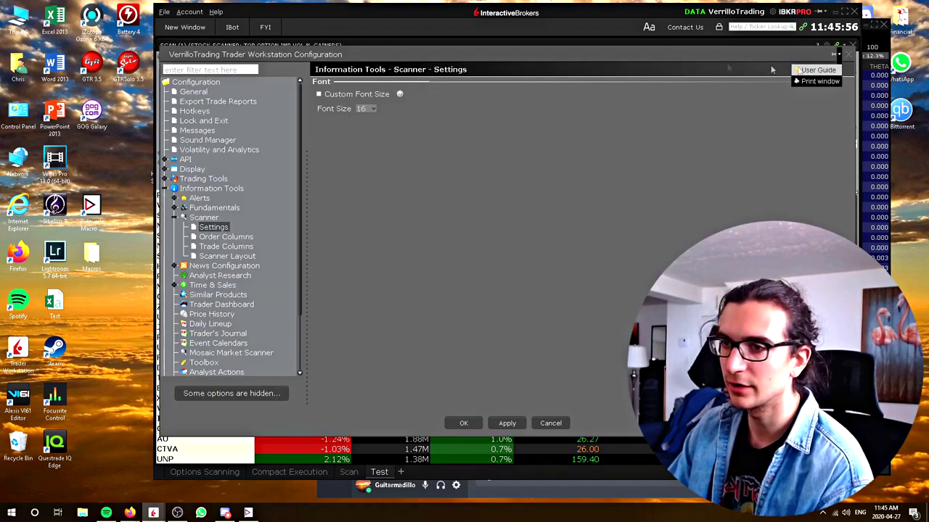
click(227, 255)
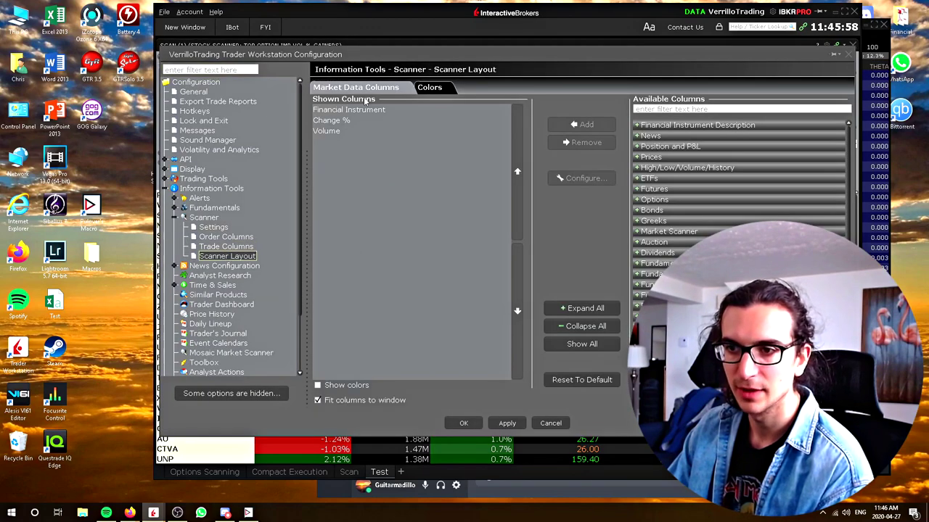
click(849, 53)
Step: Rank the scan by Price vs EMA(200) Change(%) (High-Low) and run the search
scroll(698, 125, down, 10)
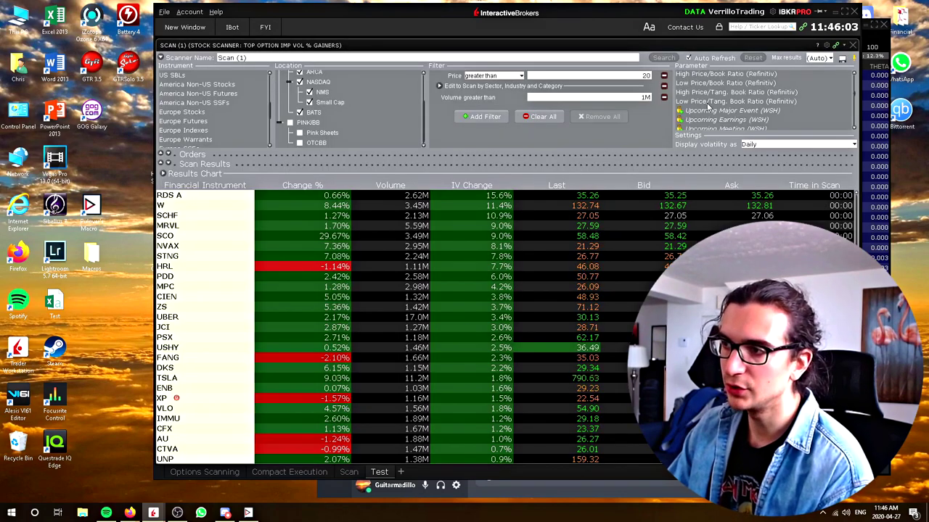
scroll(759, 124, down, 3)
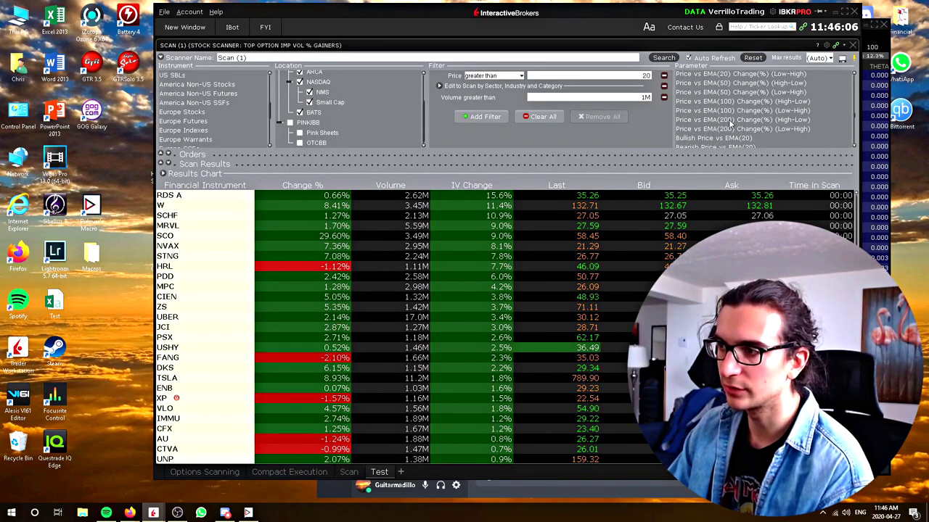
click(759, 121)
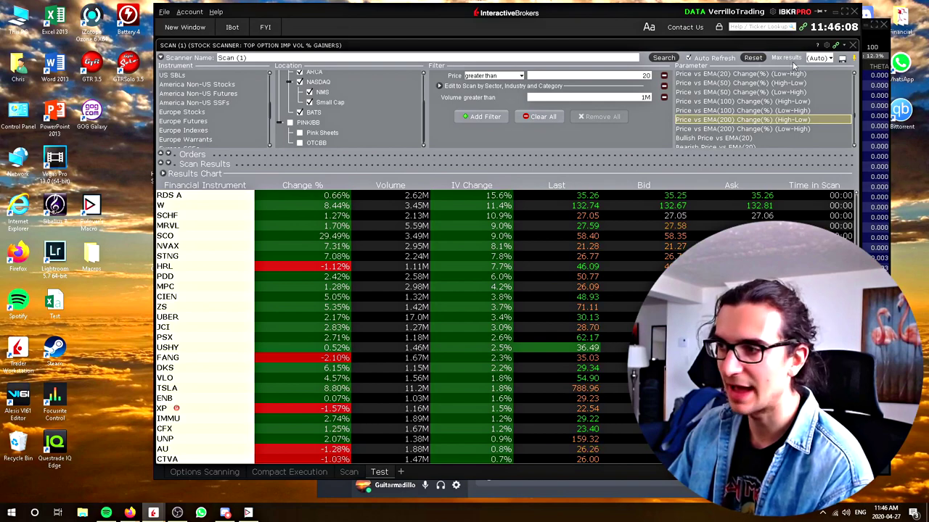
click(663, 58)
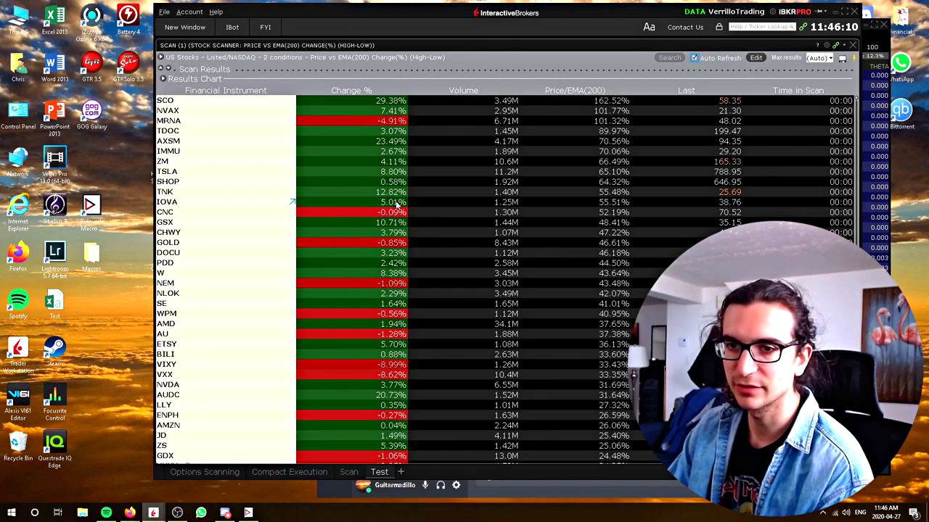
Step: Expand the scan criteria and load the saved scanner template Scanner 1.stp
click(162, 58)
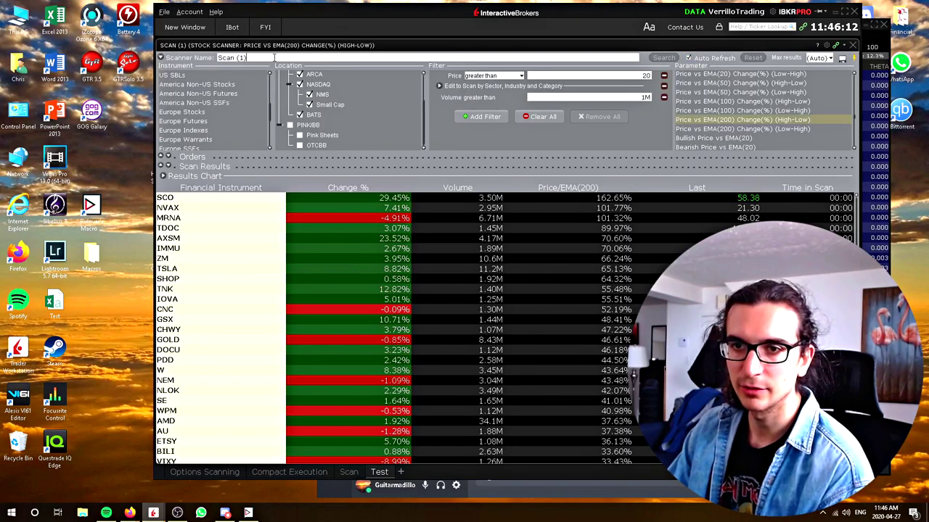
click(842, 60)
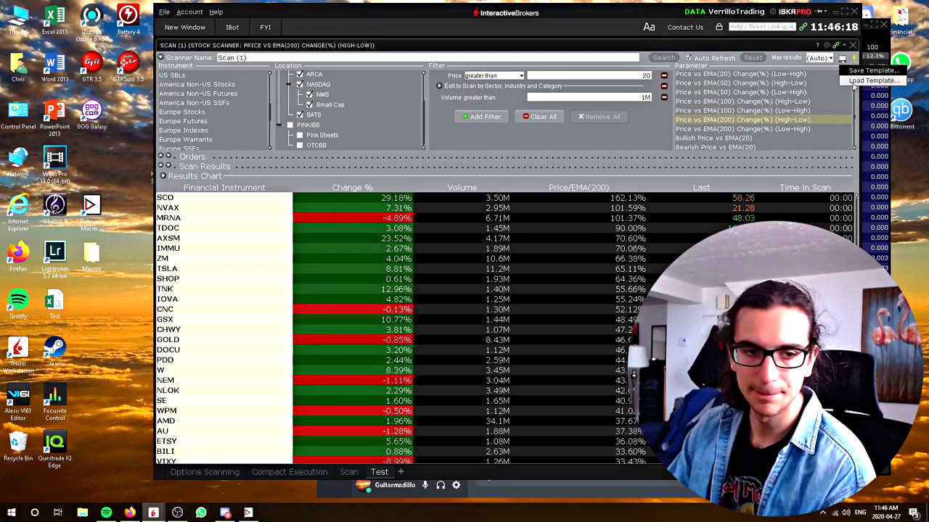
click(854, 80)
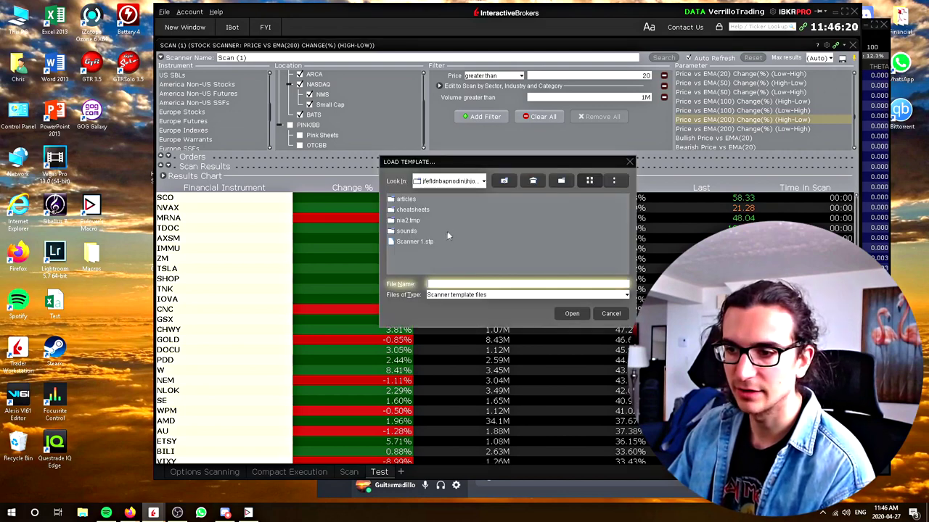
click(408, 243)
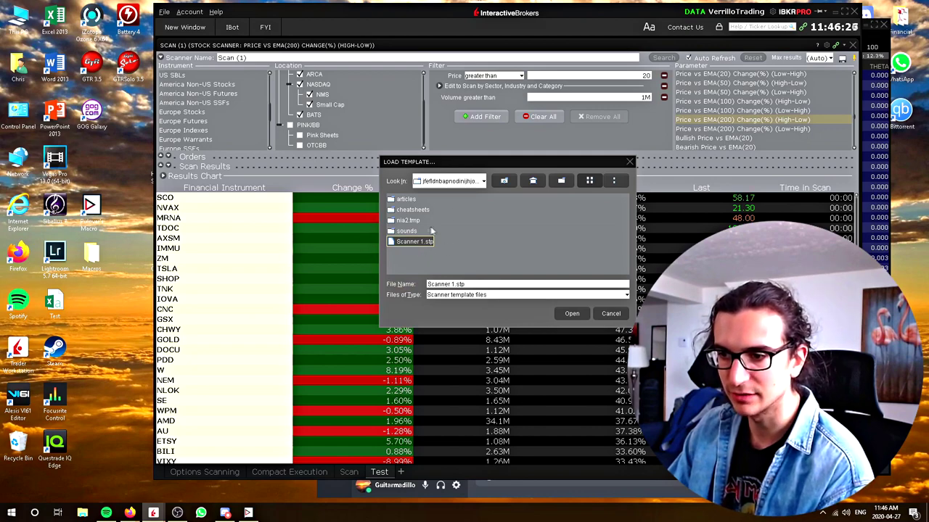
click(572, 315)
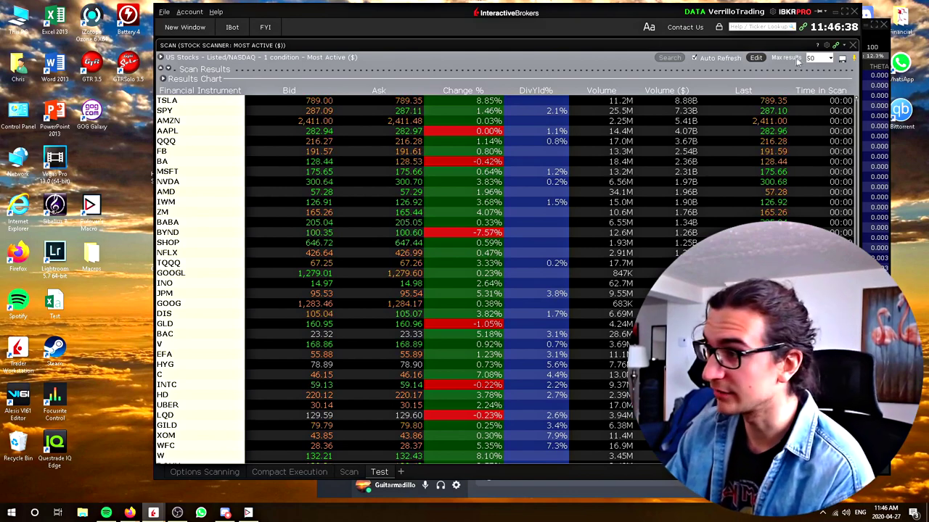
Step: Unlock the layout, replace the stock scanner with a Bond Scanner, and look through its maturity, rating, coupon and outstanding-amount filters
click(720, 27)
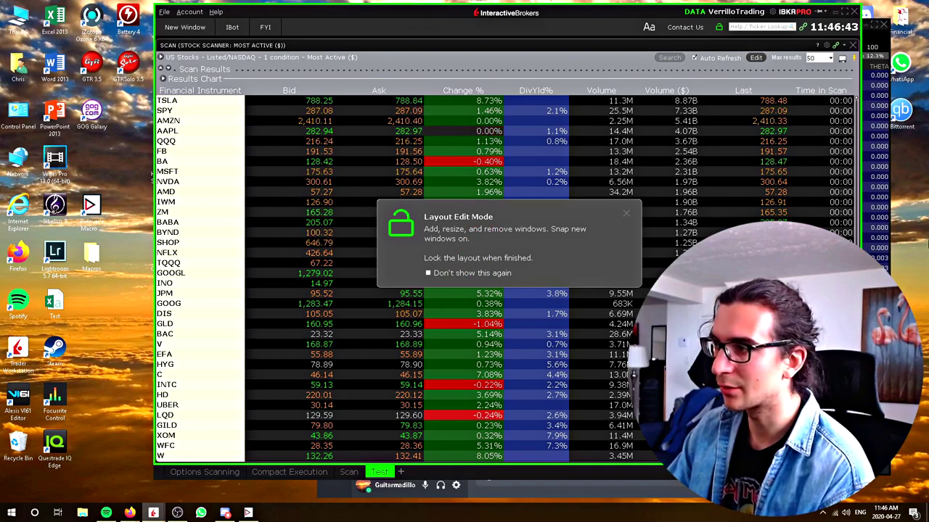
click(855, 45)
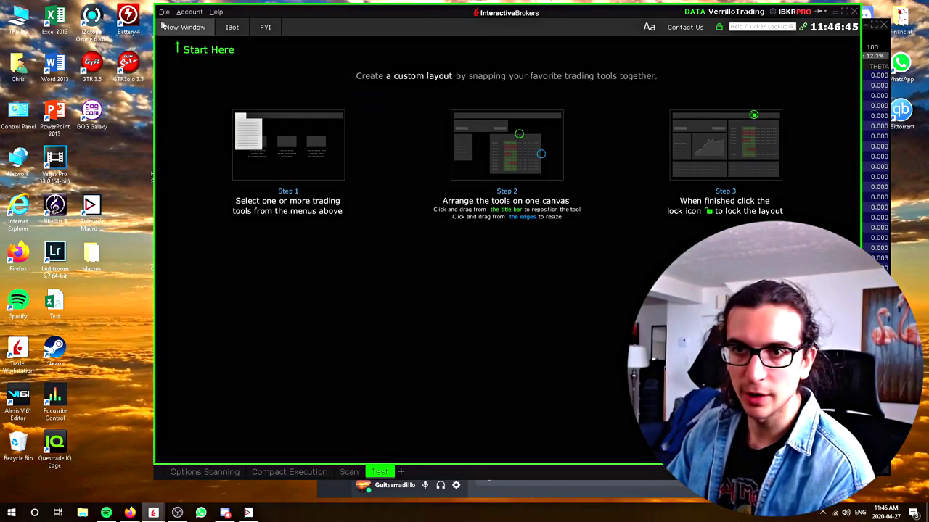
click(185, 27)
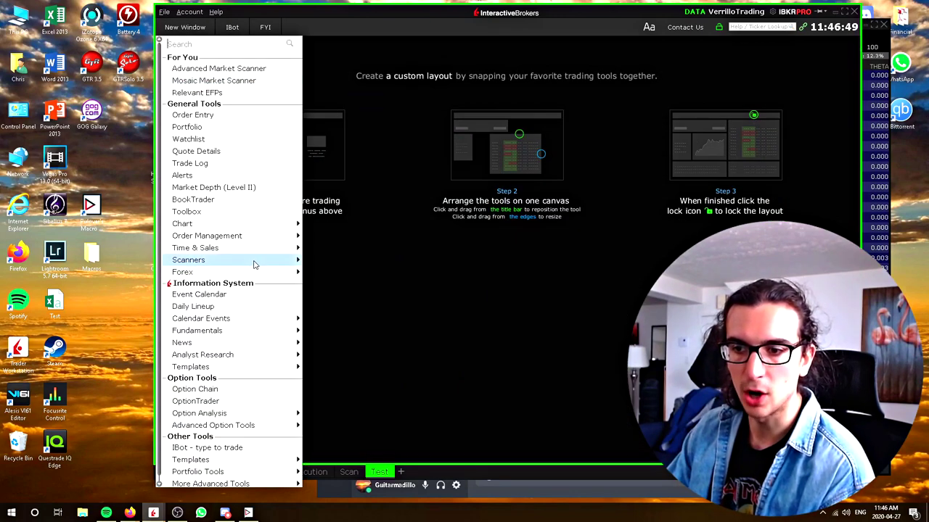
click(323, 287)
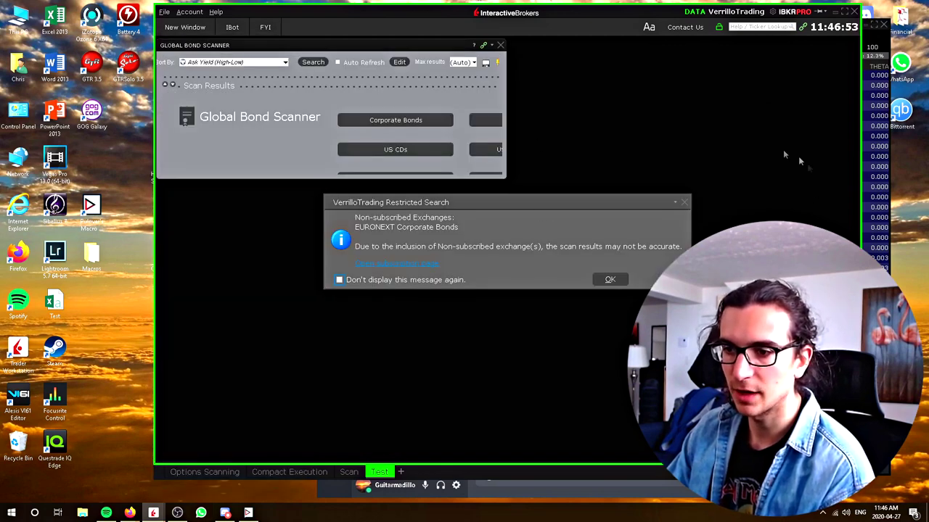
click(604, 279)
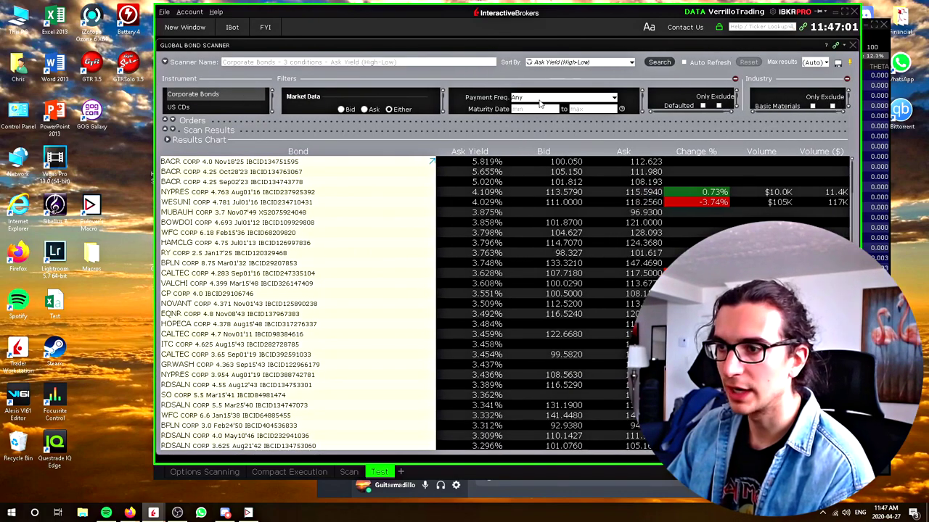
scroll(503, 109, down, 3)
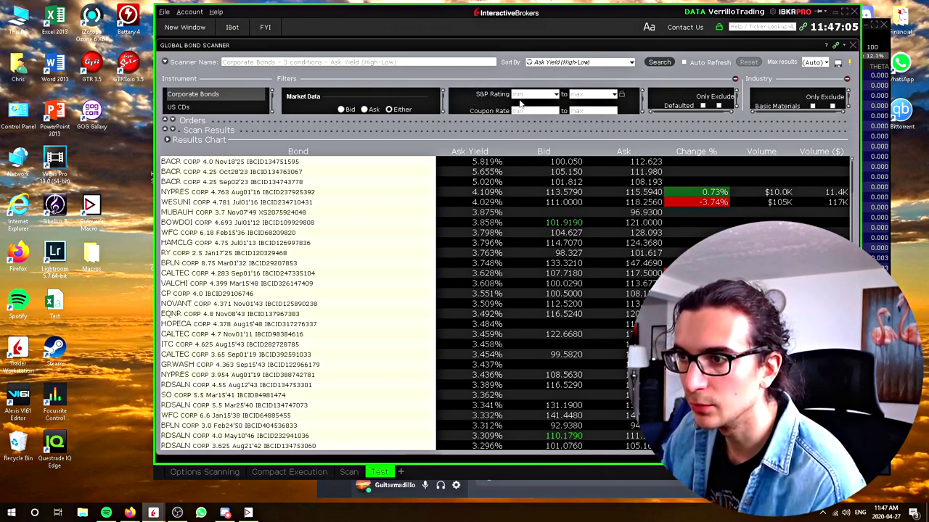
scroll(518, 104, down, 2)
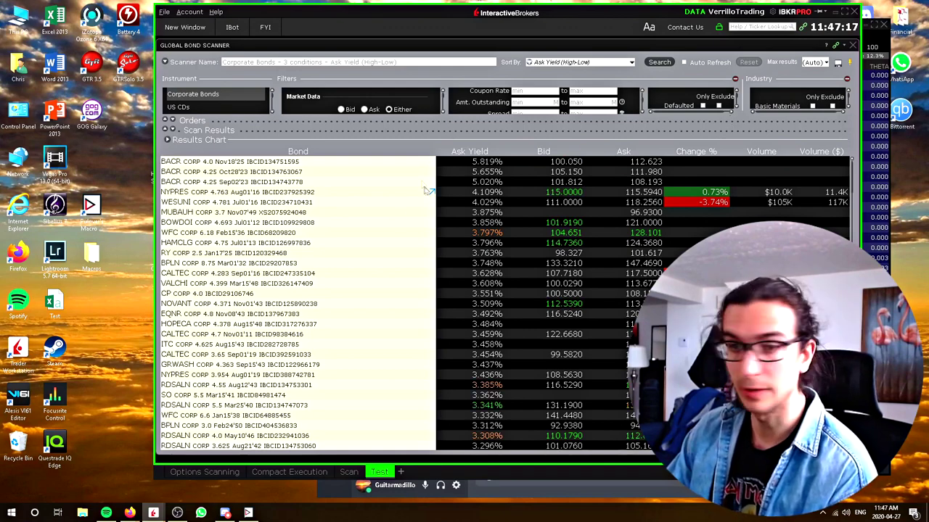
Step: Replace the bond scanner with the Complex Orders and Trades Scanner and review its choice of underlying tickers
click(852, 45)
click(185, 27)
mouse_move(218, 259)
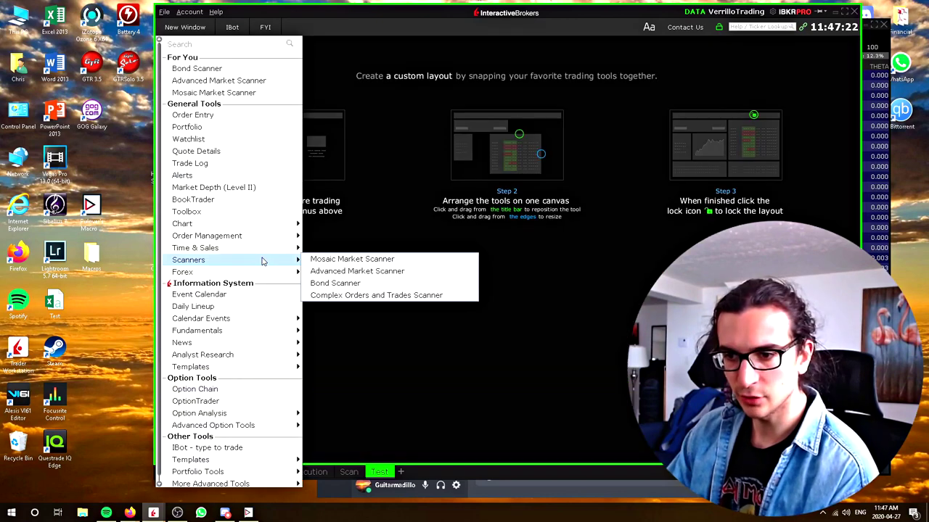
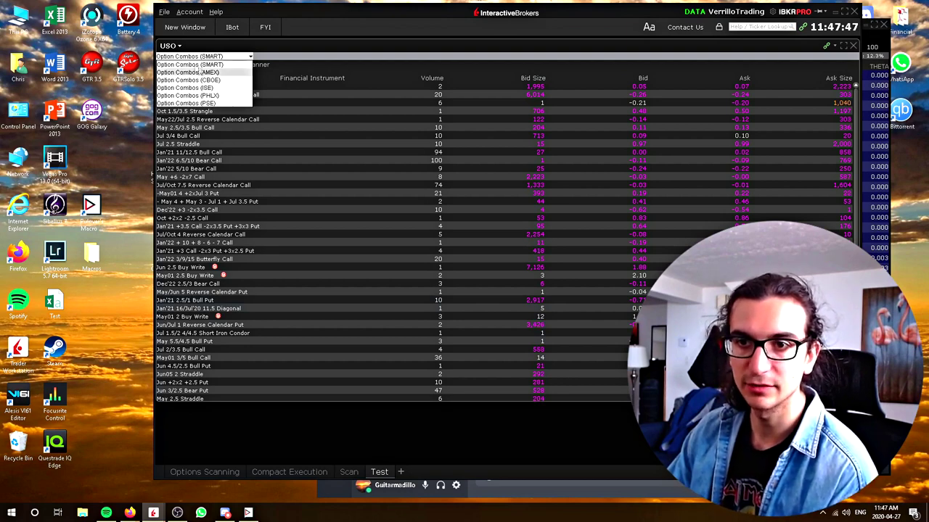
click(177, 46)
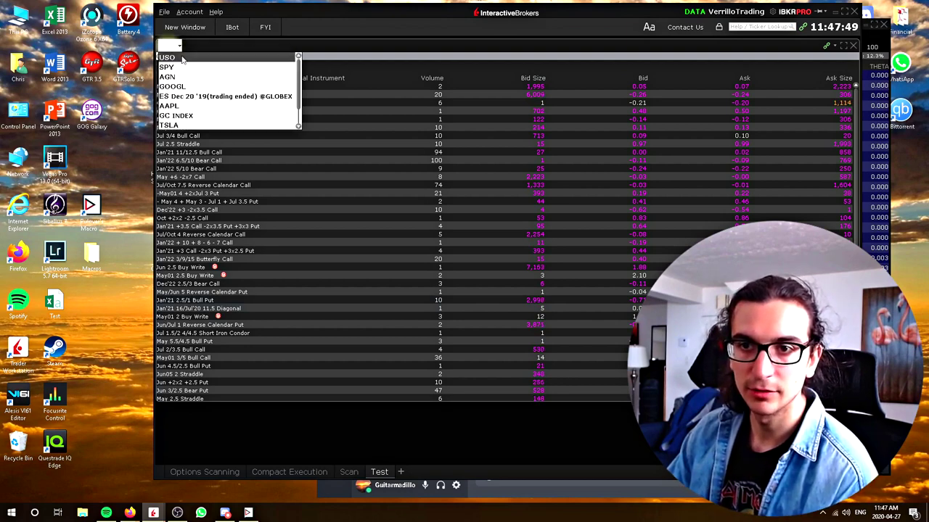
click(299, 45)
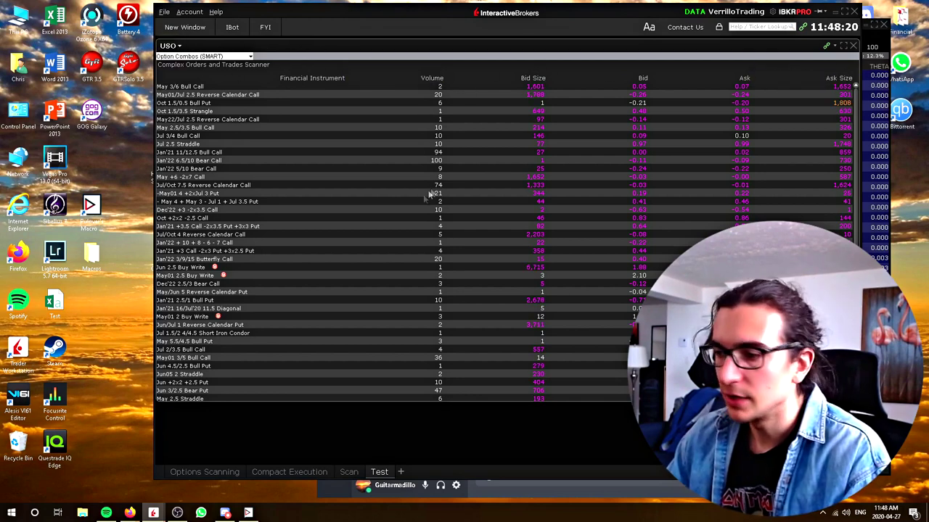
Step: Try the Auto-adjust Column Widths option on the complex orders columns
drag(529, 81, 435, 81)
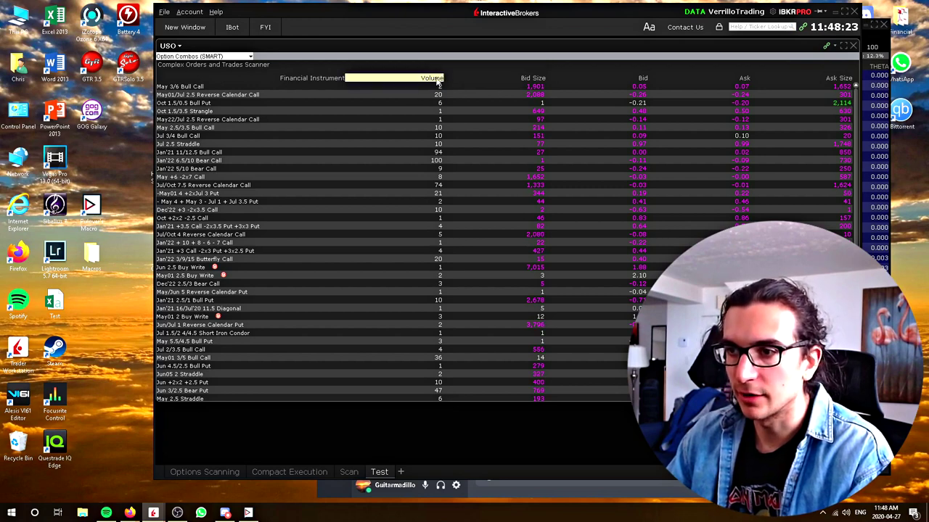
right_click(426, 82)
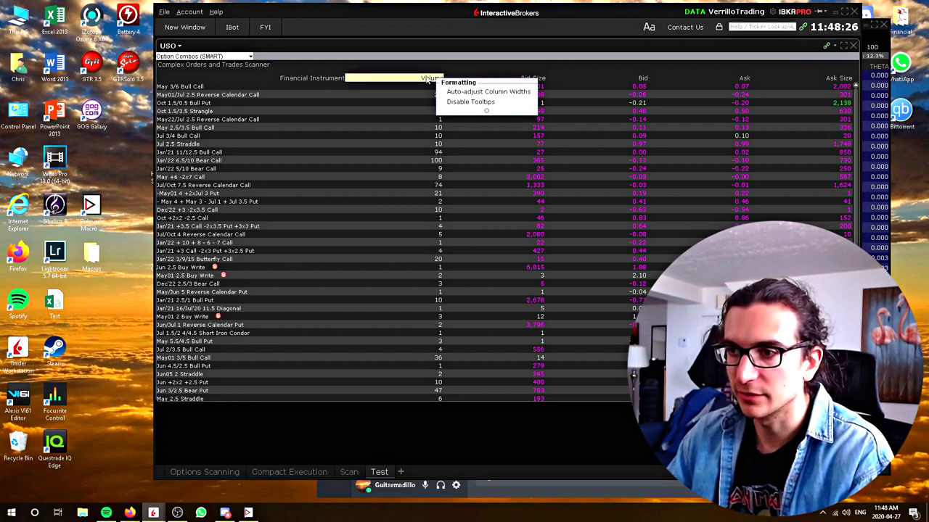
click(473, 90)
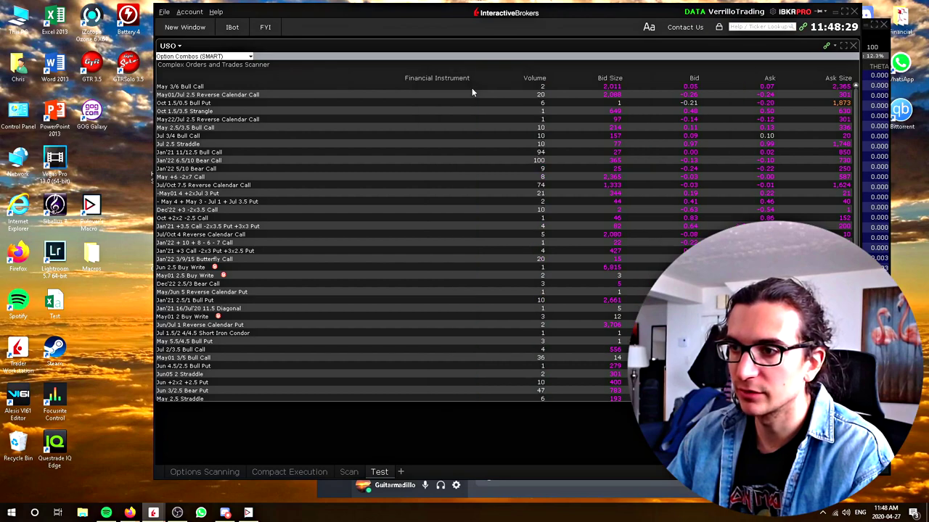
right_click(552, 78)
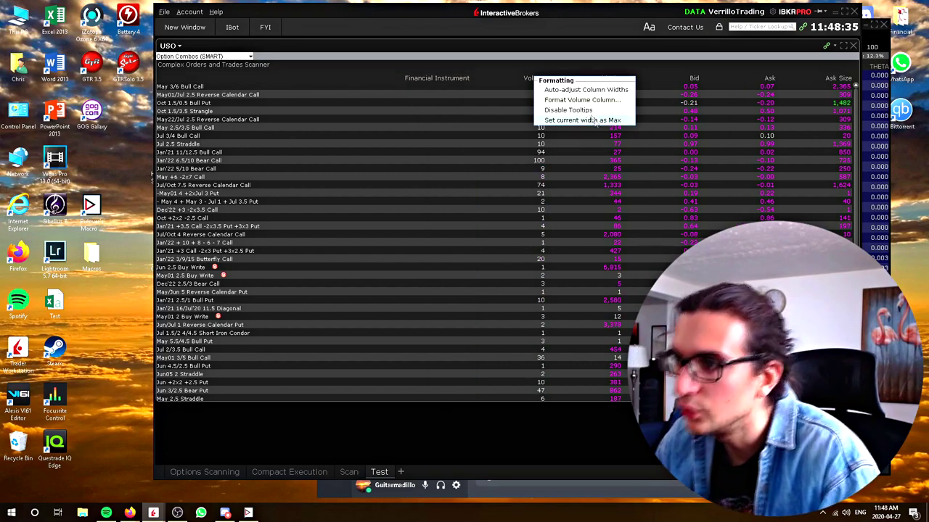
click(586, 90)
Step: Sort the USO complex orders by Volume in descending order and dismiss the sorting hint
click(536, 78)
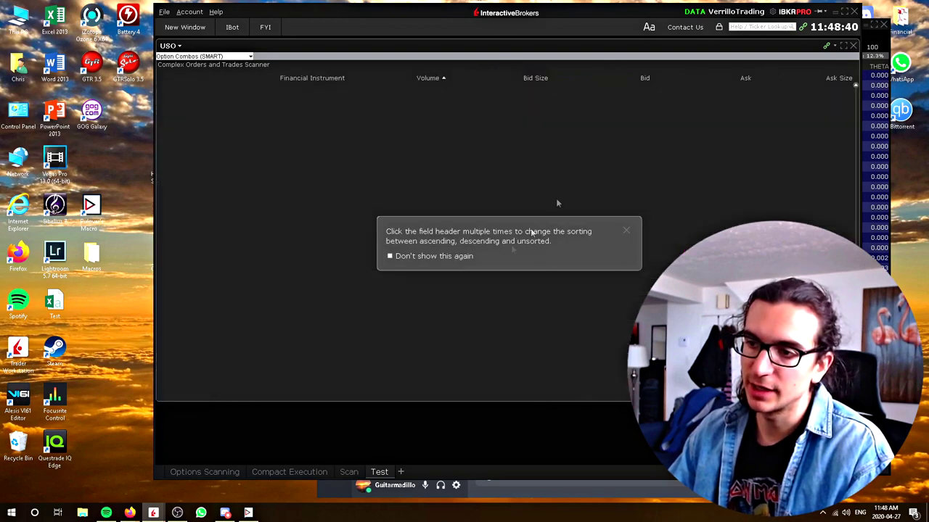
click(436, 77)
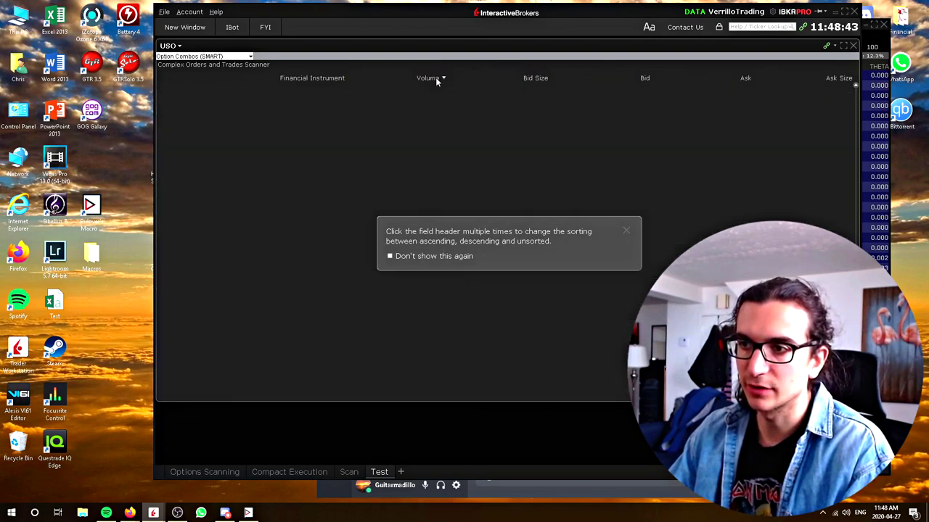
click(436, 77)
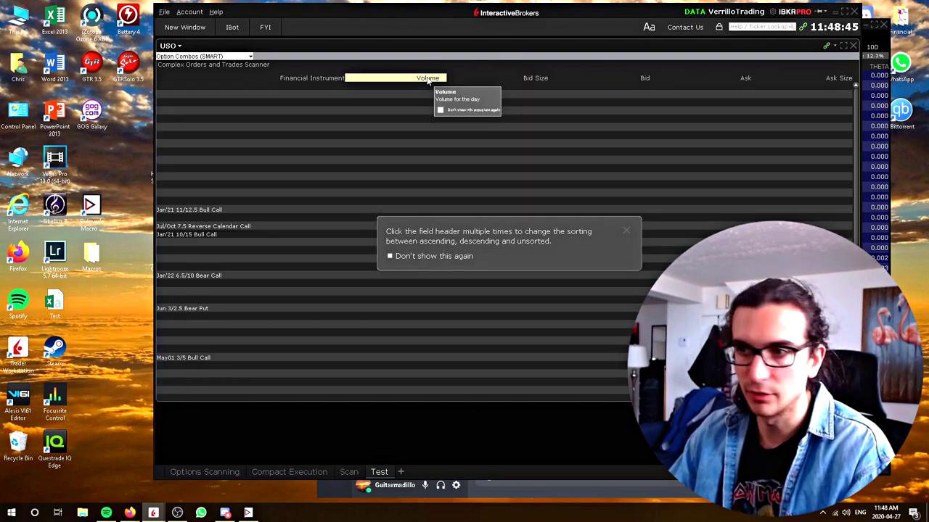
click(625, 231)
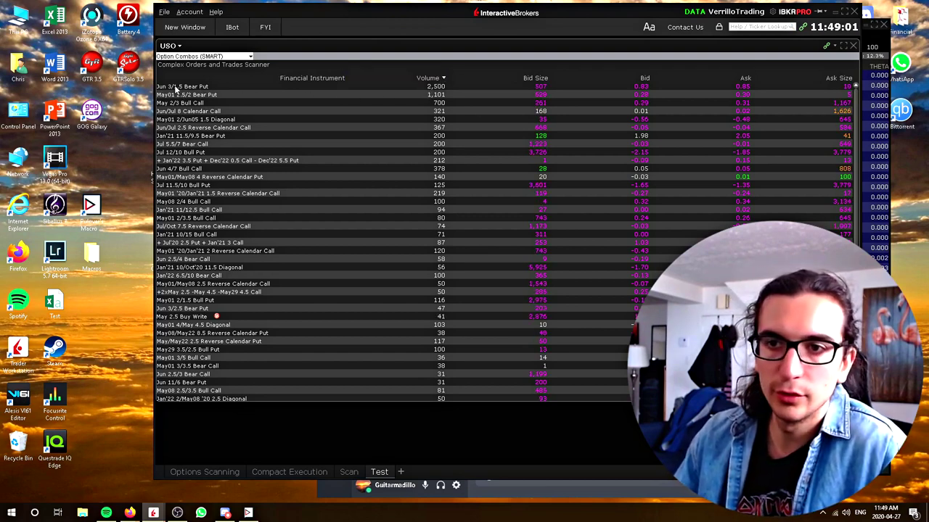
mouse_move(176, 92)
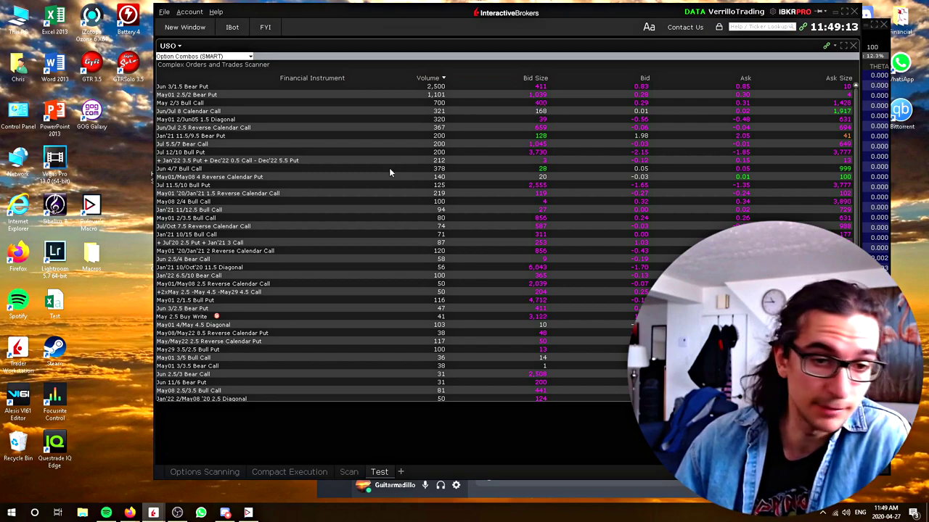
Step: Unlock the layout, remove the complex orders scanner, and open the Relevant EFPs tool
key(ctrl+alt+l)
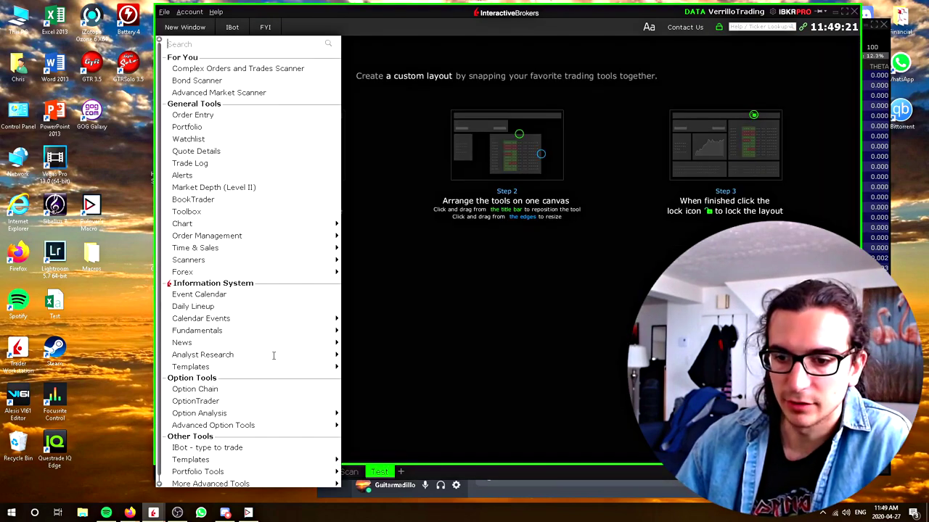
mouse_move(247, 484)
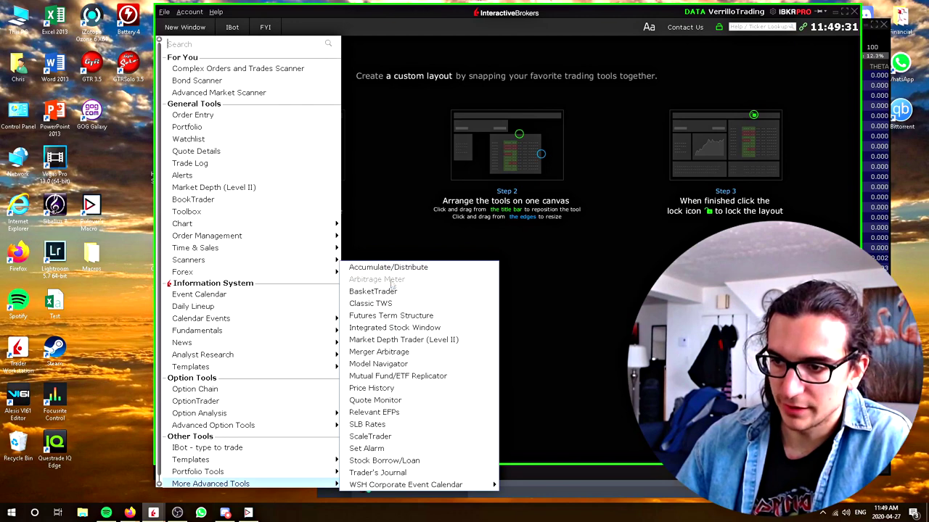
click(370, 413)
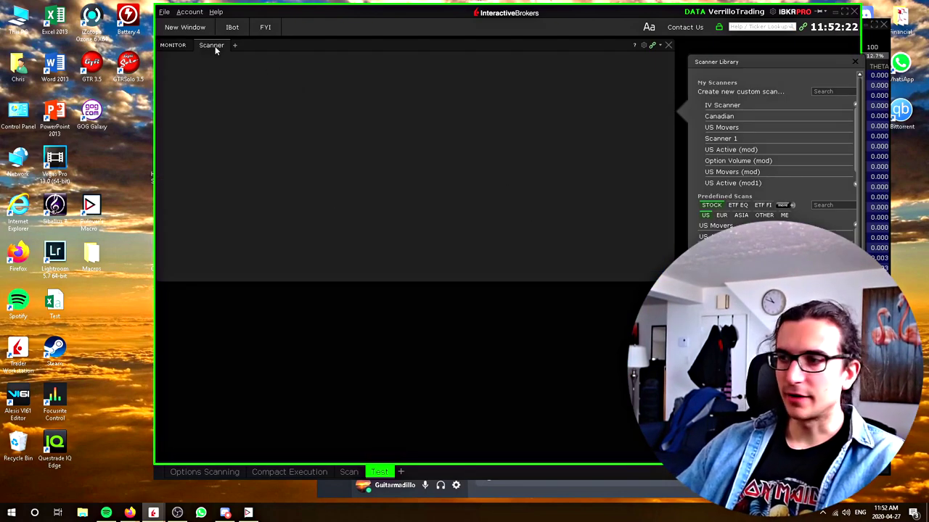
Step: Load the predefined US 52 Weeks IV Percentile scan, try sorting it by another column, and close the scan editor
scroll(782, 175, down, 1)
scroll(776, 231, down, 1)
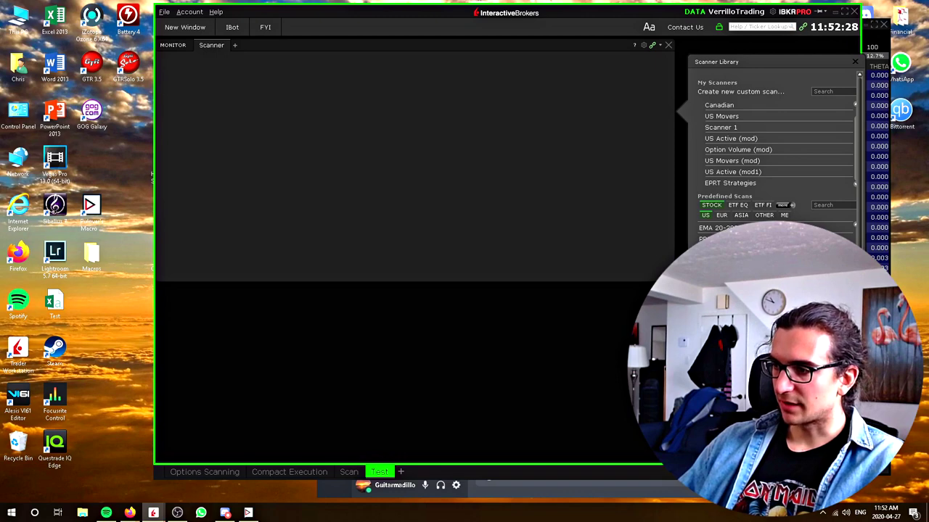
click(726, 239)
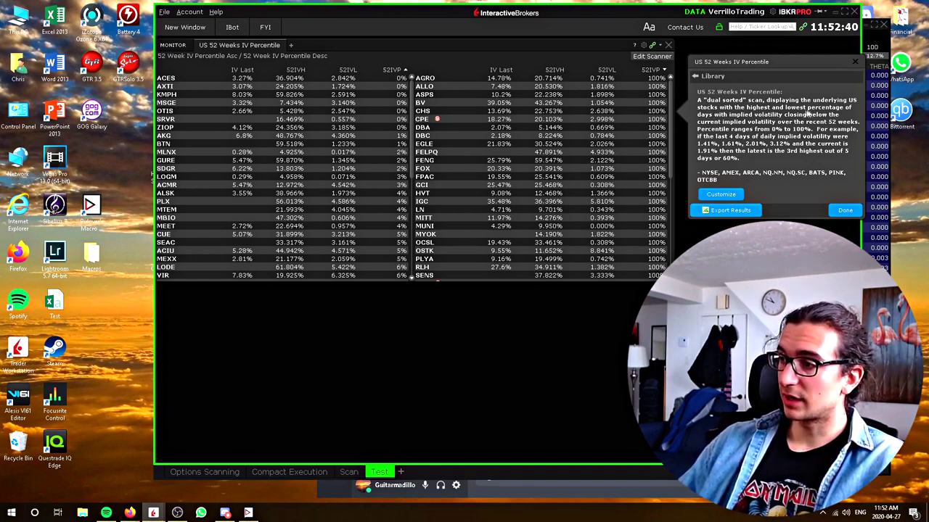
click(846, 210)
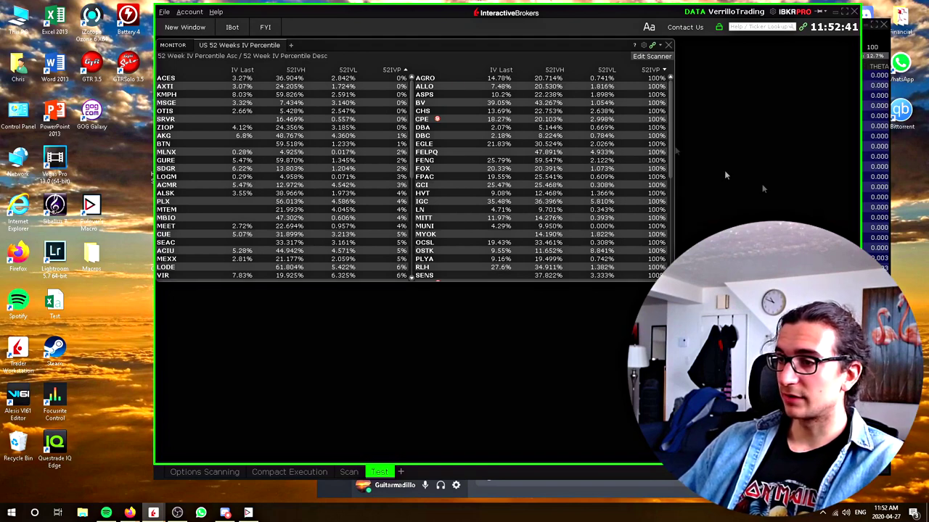
click(602, 70)
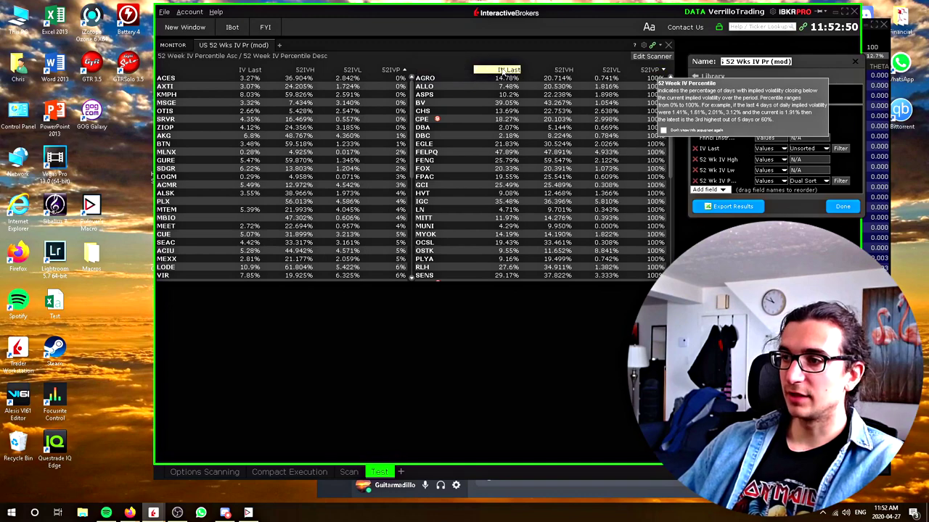
click(842, 207)
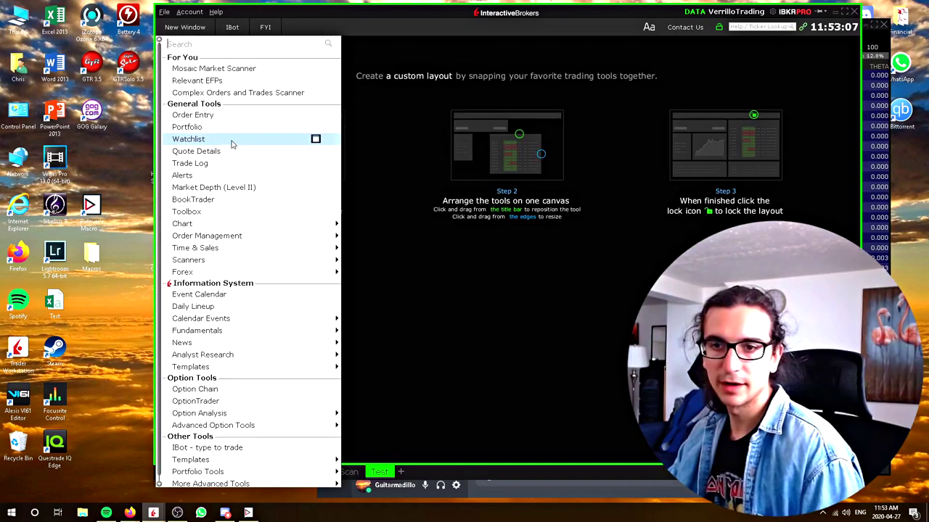
Step: Add a Watchlist window to the empty layout, make it taller, and reposition it near the middle of the canvas
click(231, 141)
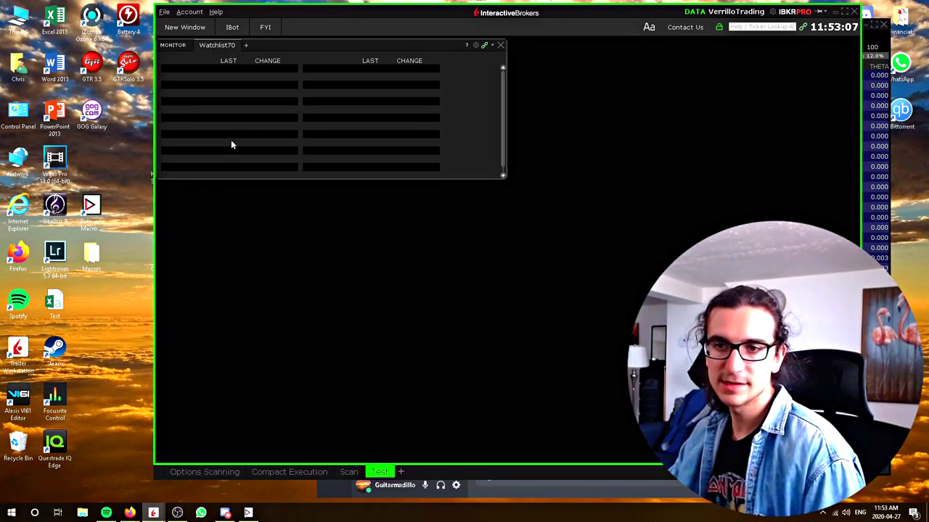
drag(504, 177, 477, 356)
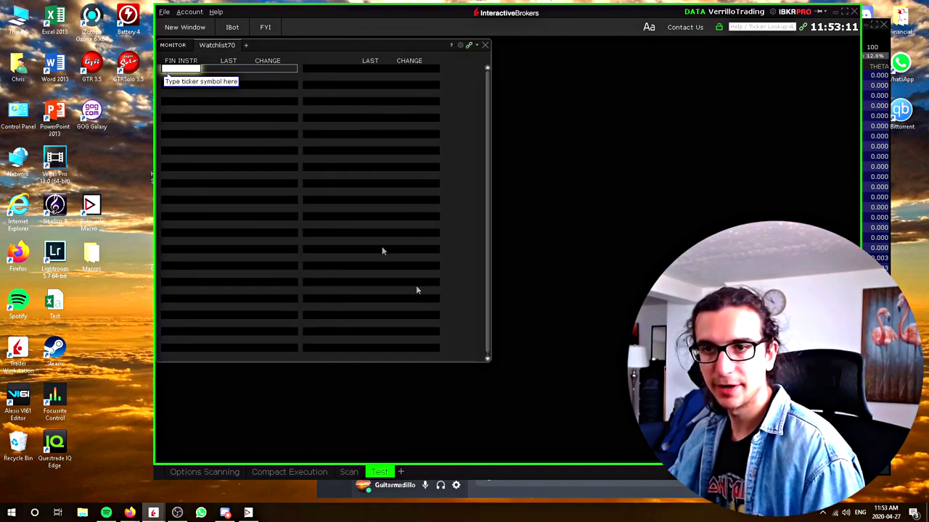
drag(306, 48, 510, 113)
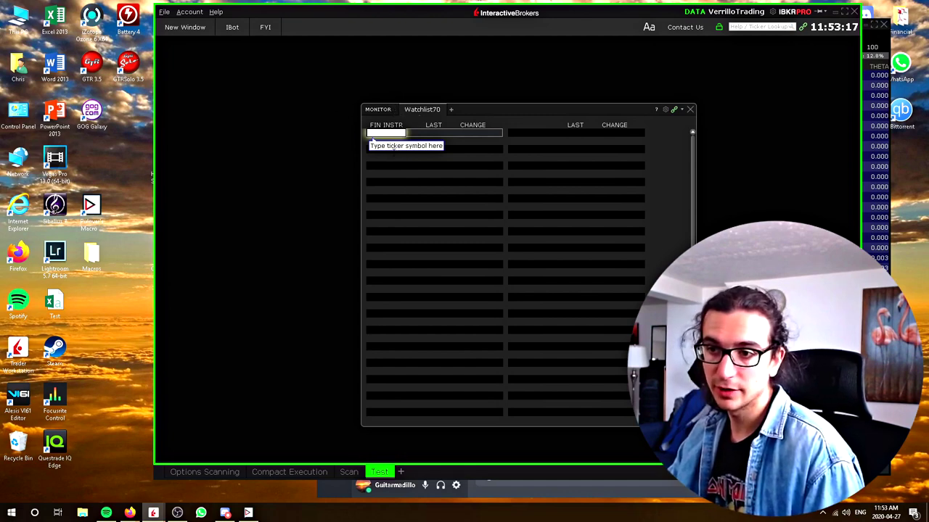
Step: Add a Mosaic Market Scanner tab beside the watchlist, load the saved Scanner 1, and display its fields and filters
click(450, 109)
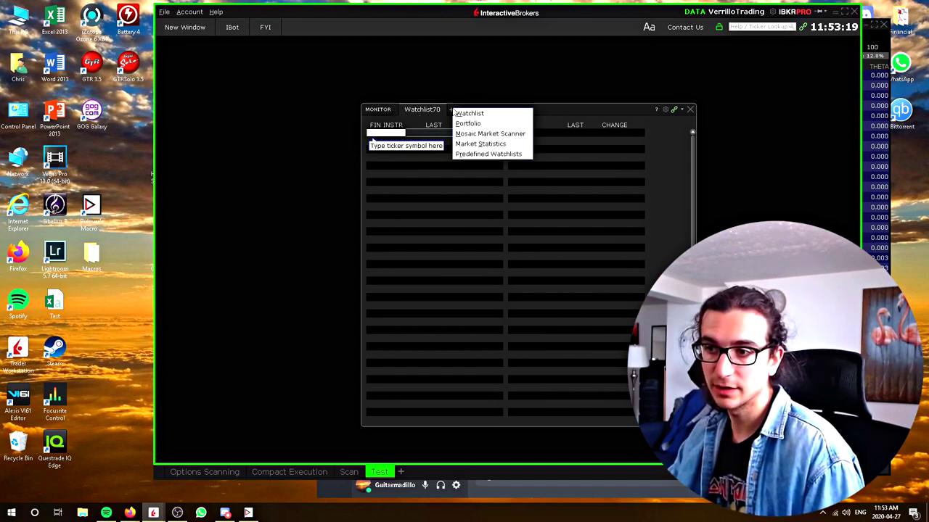
click(490, 134)
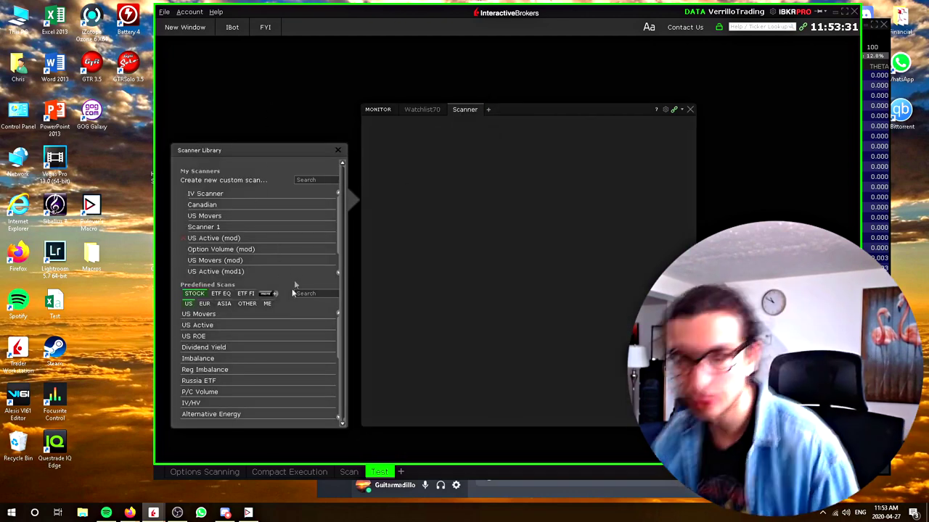
click(270, 224)
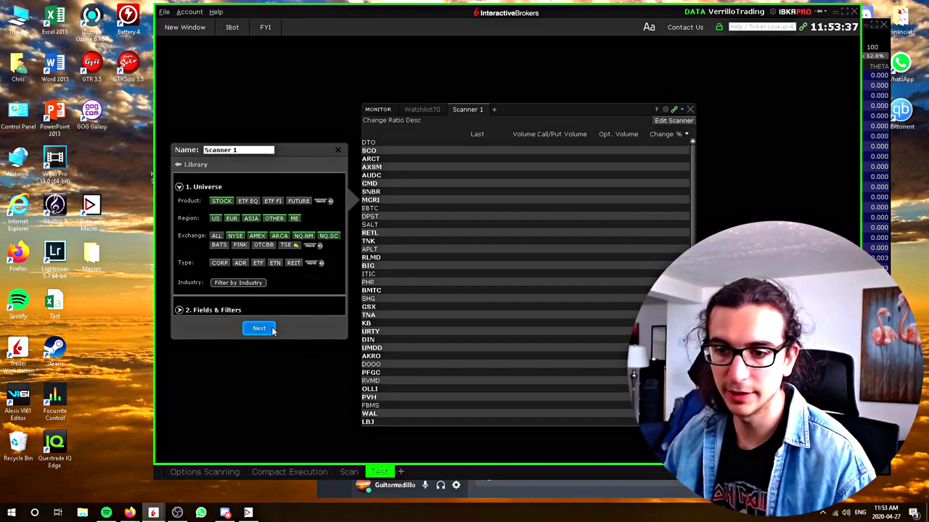
click(272, 330)
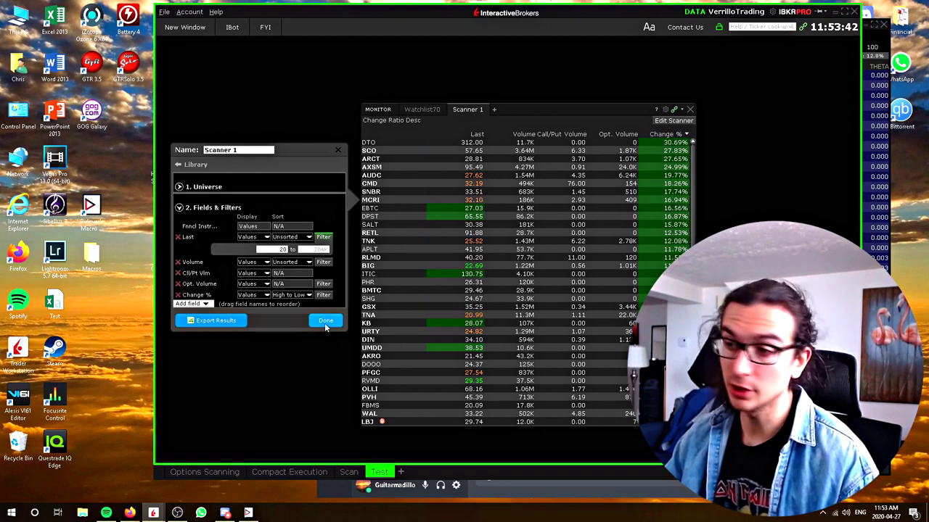
Step: Add a Market Statistics tab beside Scanner 1 and make the monitor window wider and shorter
click(494, 108)
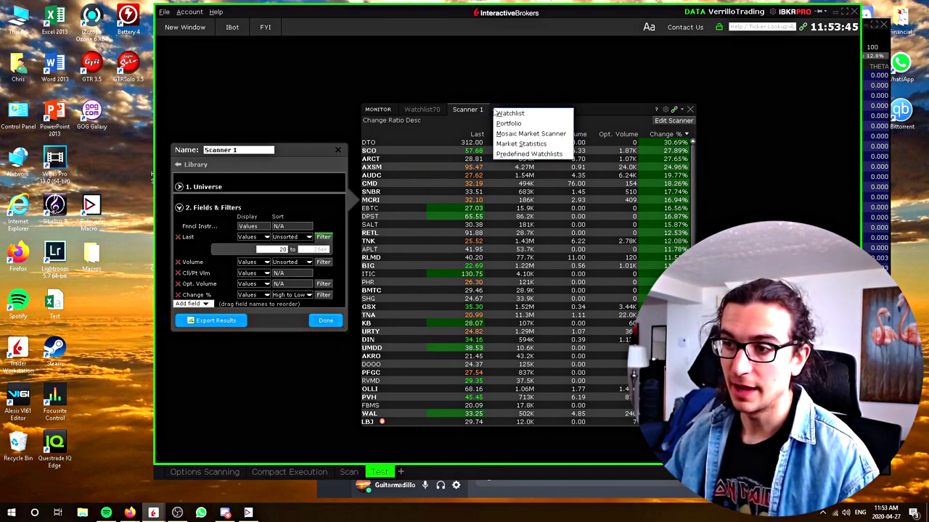
click(515, 145)
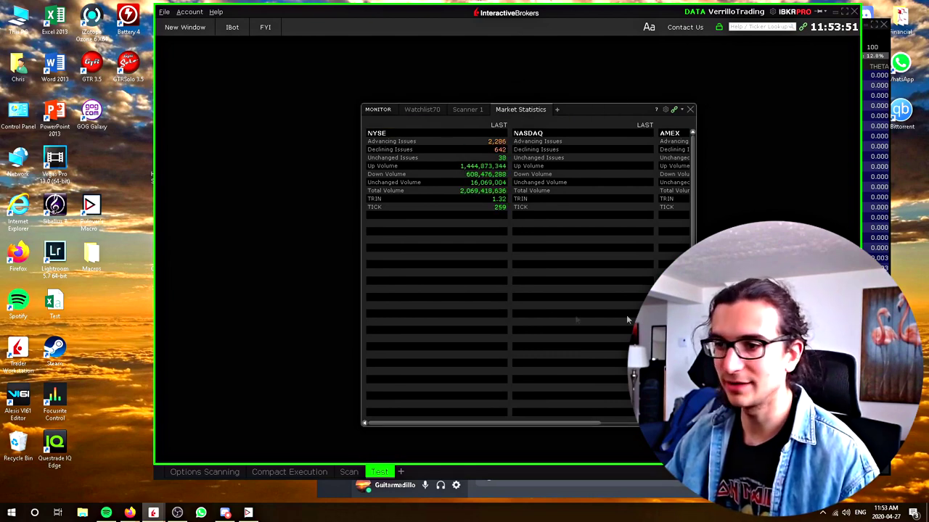
drag(695, 425, 840, 219)
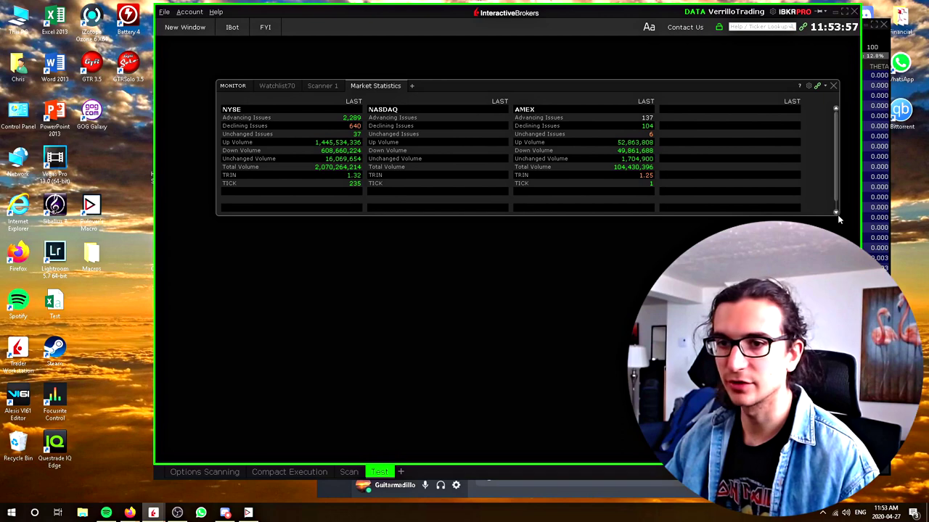